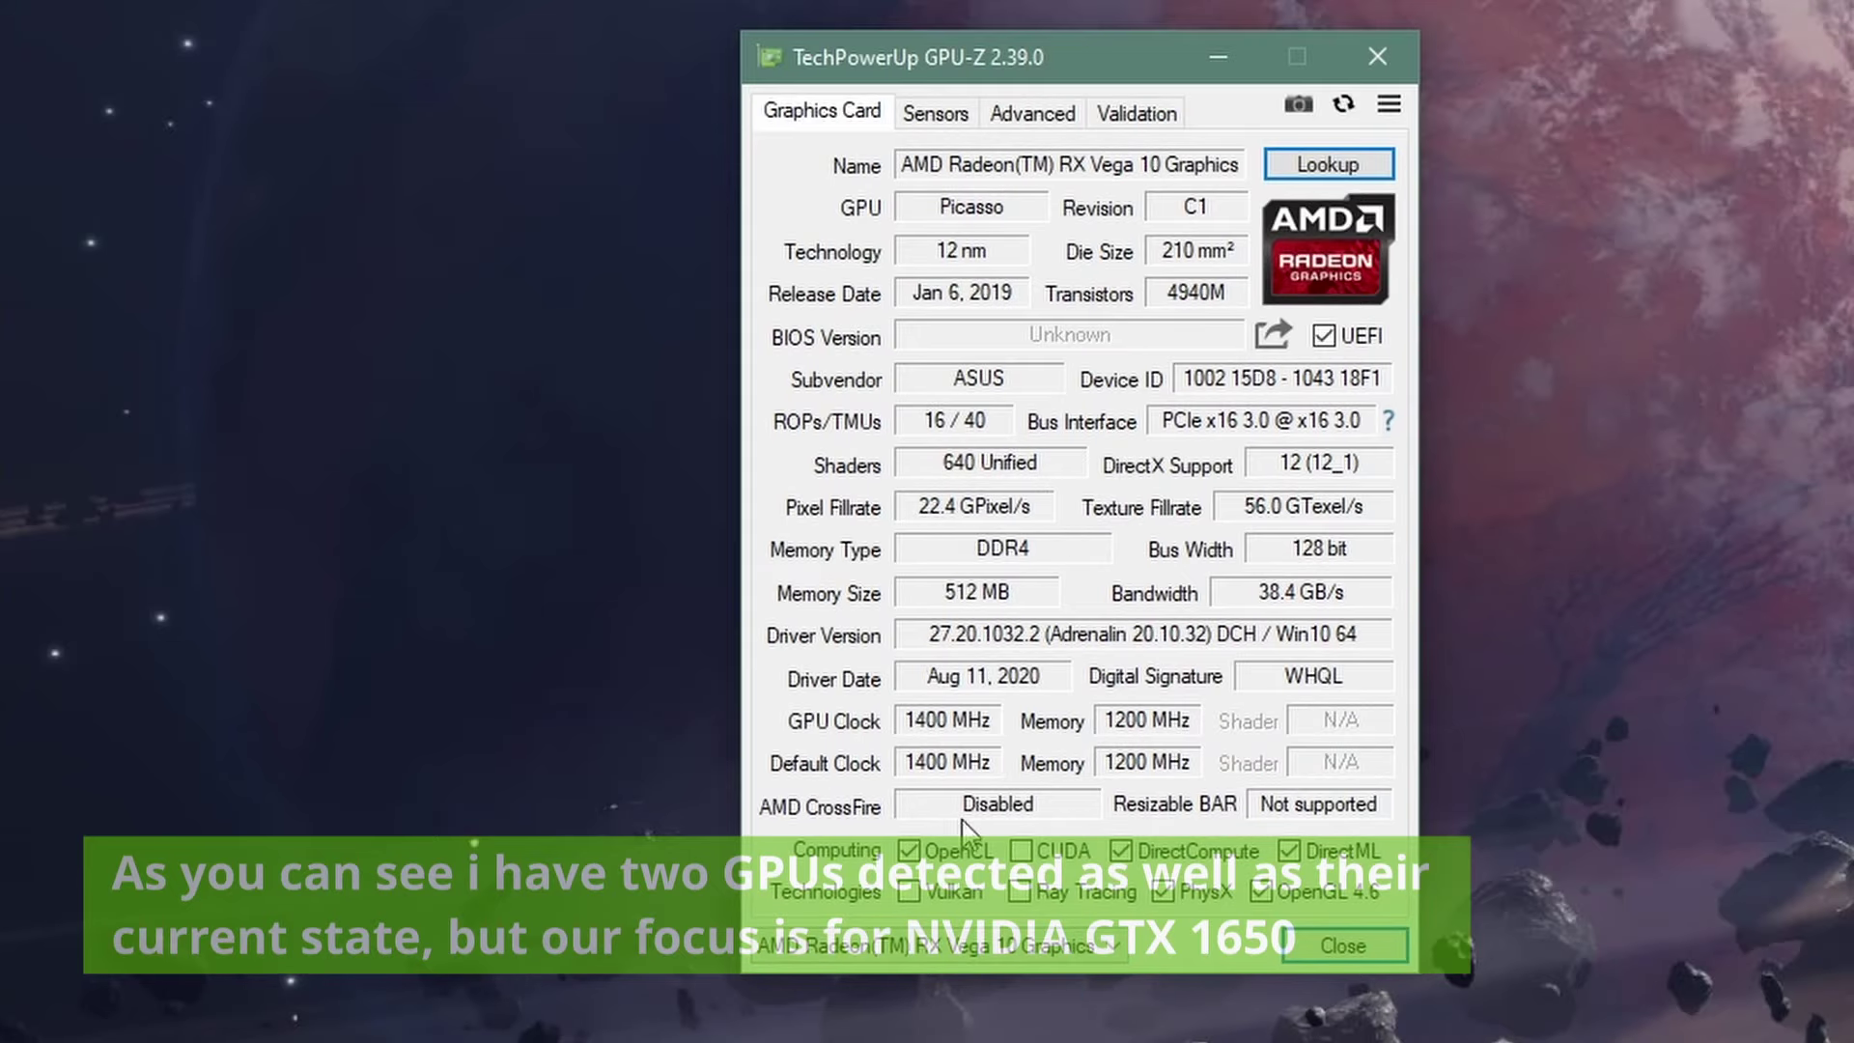
Show the details of the NVIDIA GeForce GTX 1650 in GPU-Z and move its window aside to free desktop space.
{"action": "left_click", "coordinate": [1099, 946]}
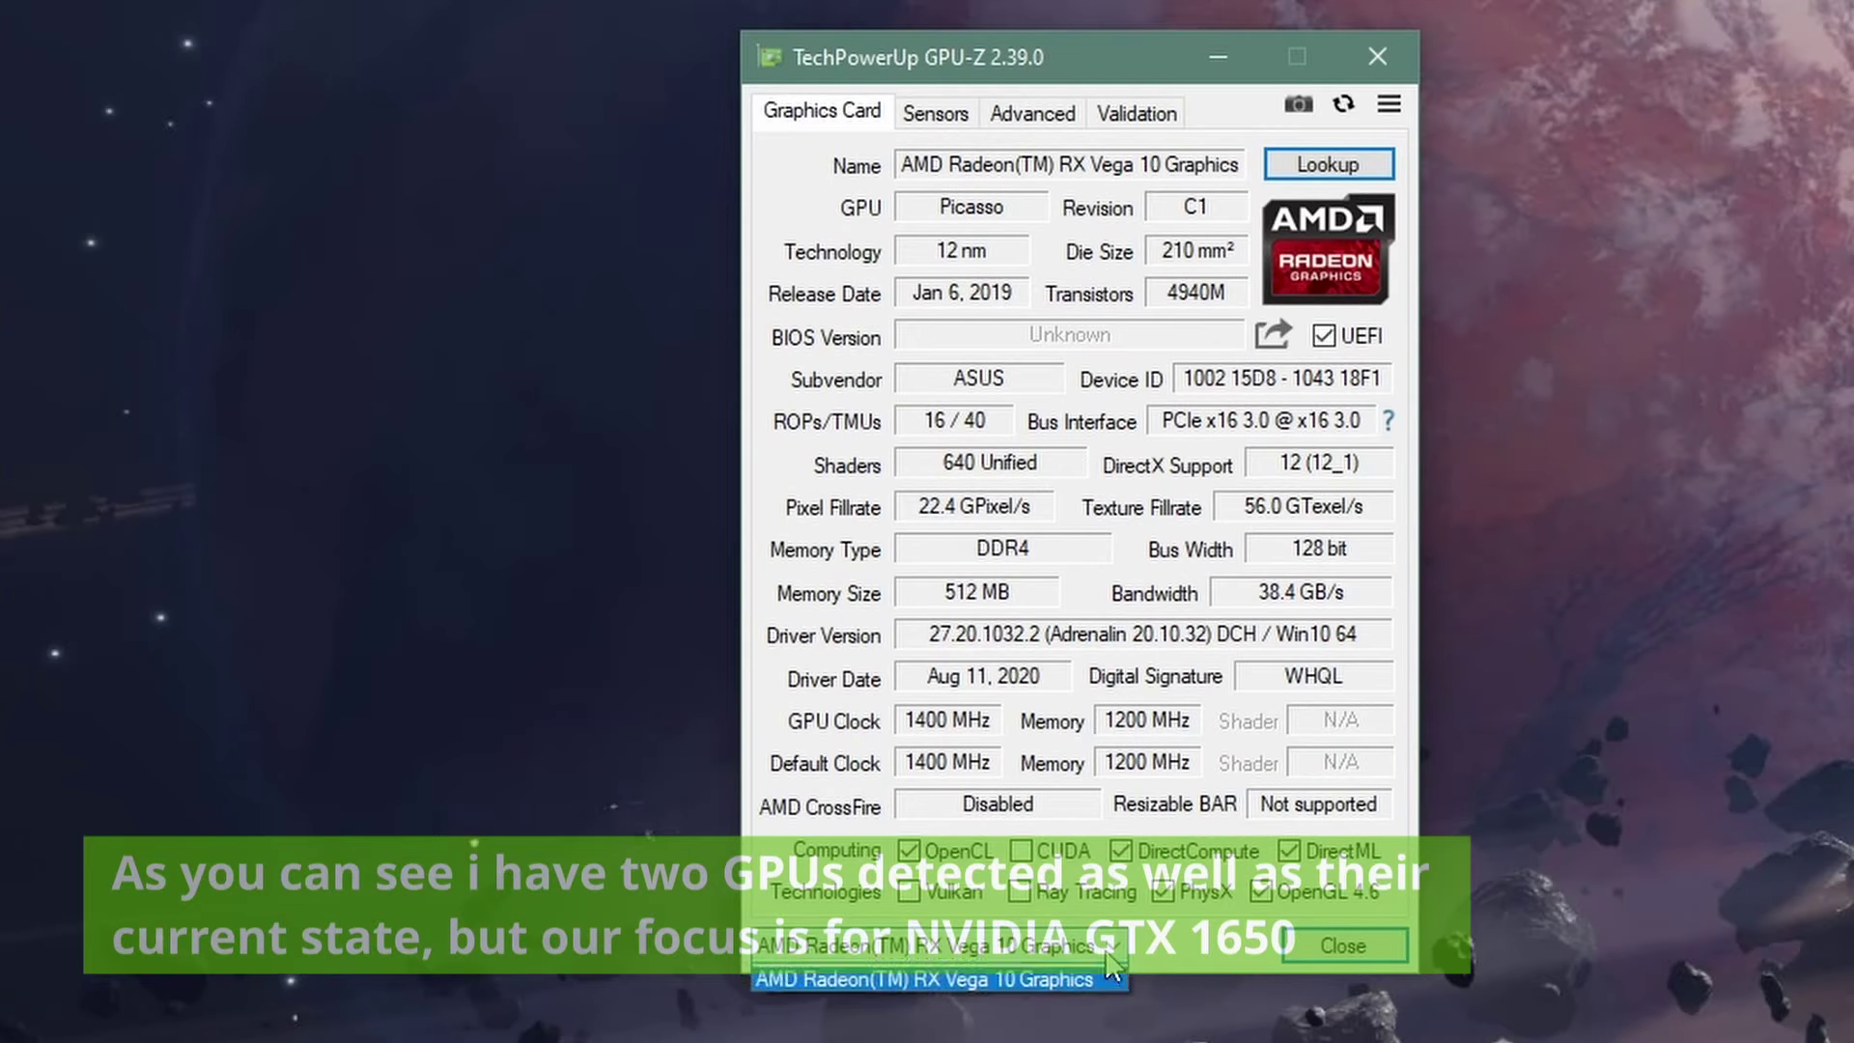
{"action": "left_click", "coordinate": [1033, 974]}
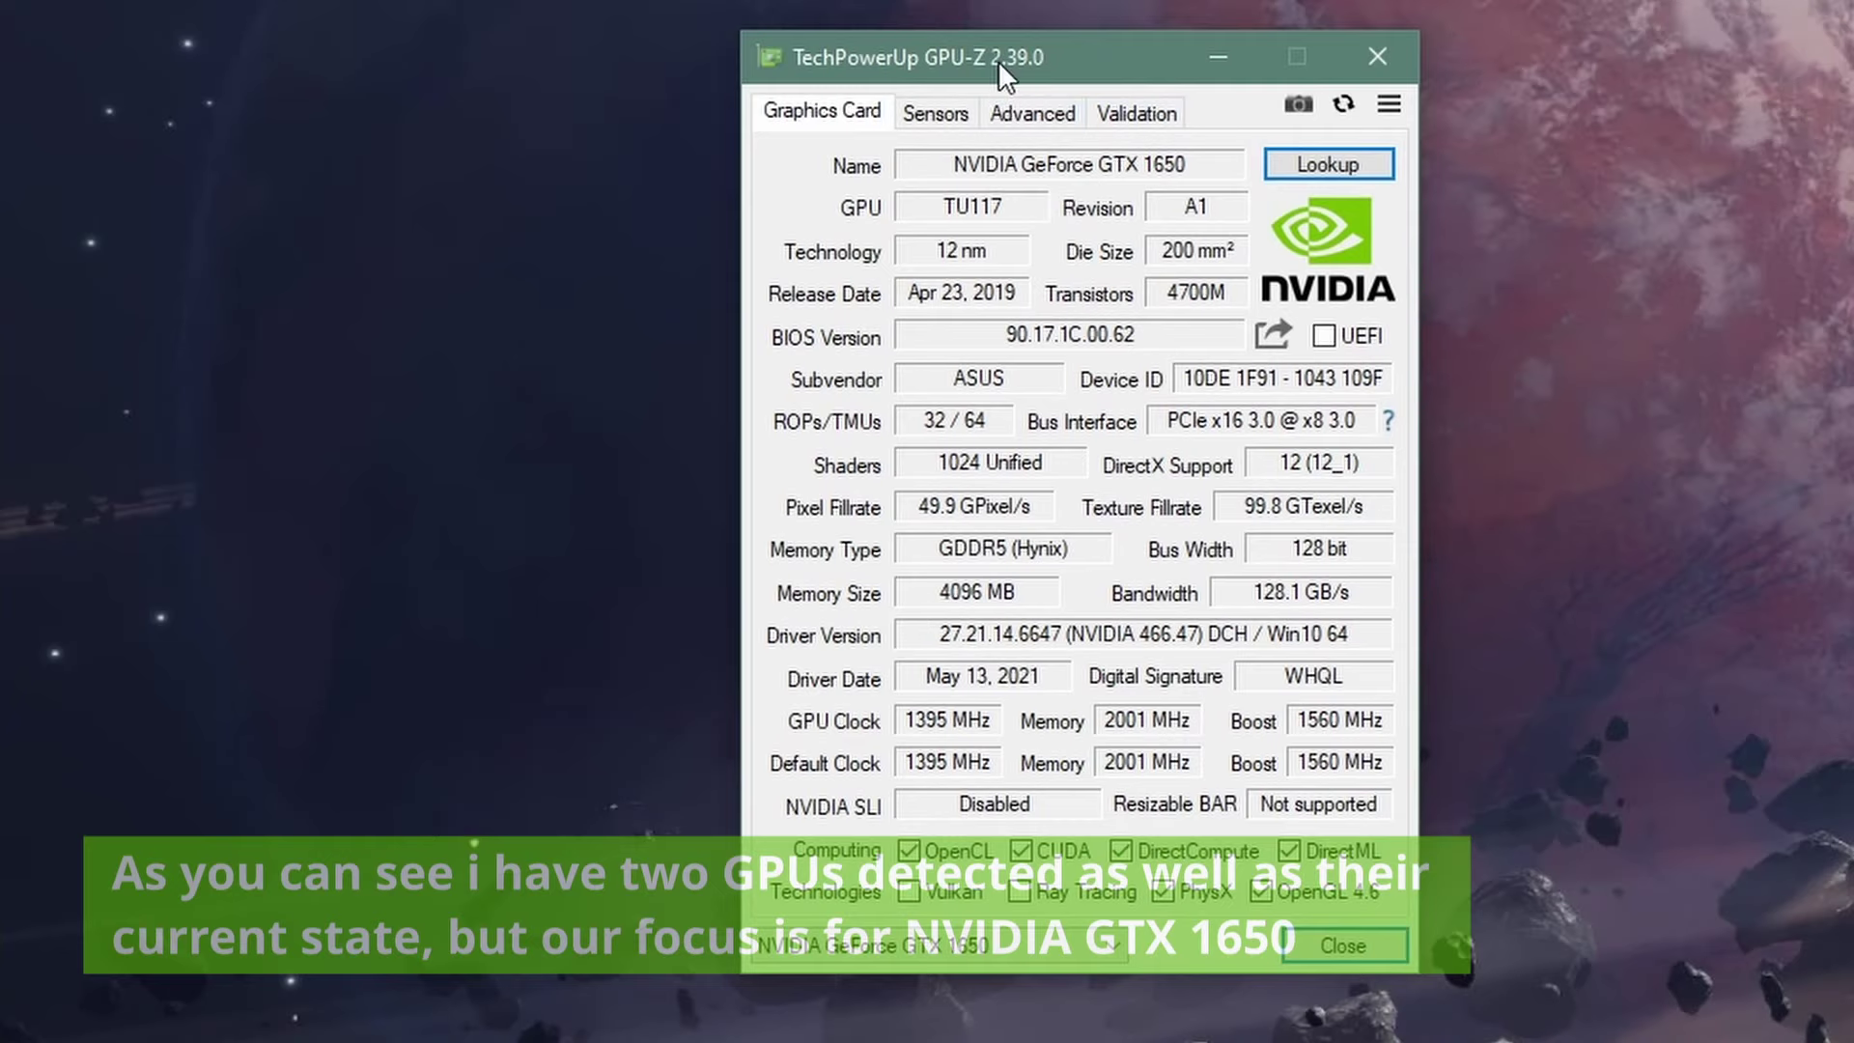
{"action": "left_click_drag", "start_coordinate": [999, 60], "coordinate": [973, 78]}
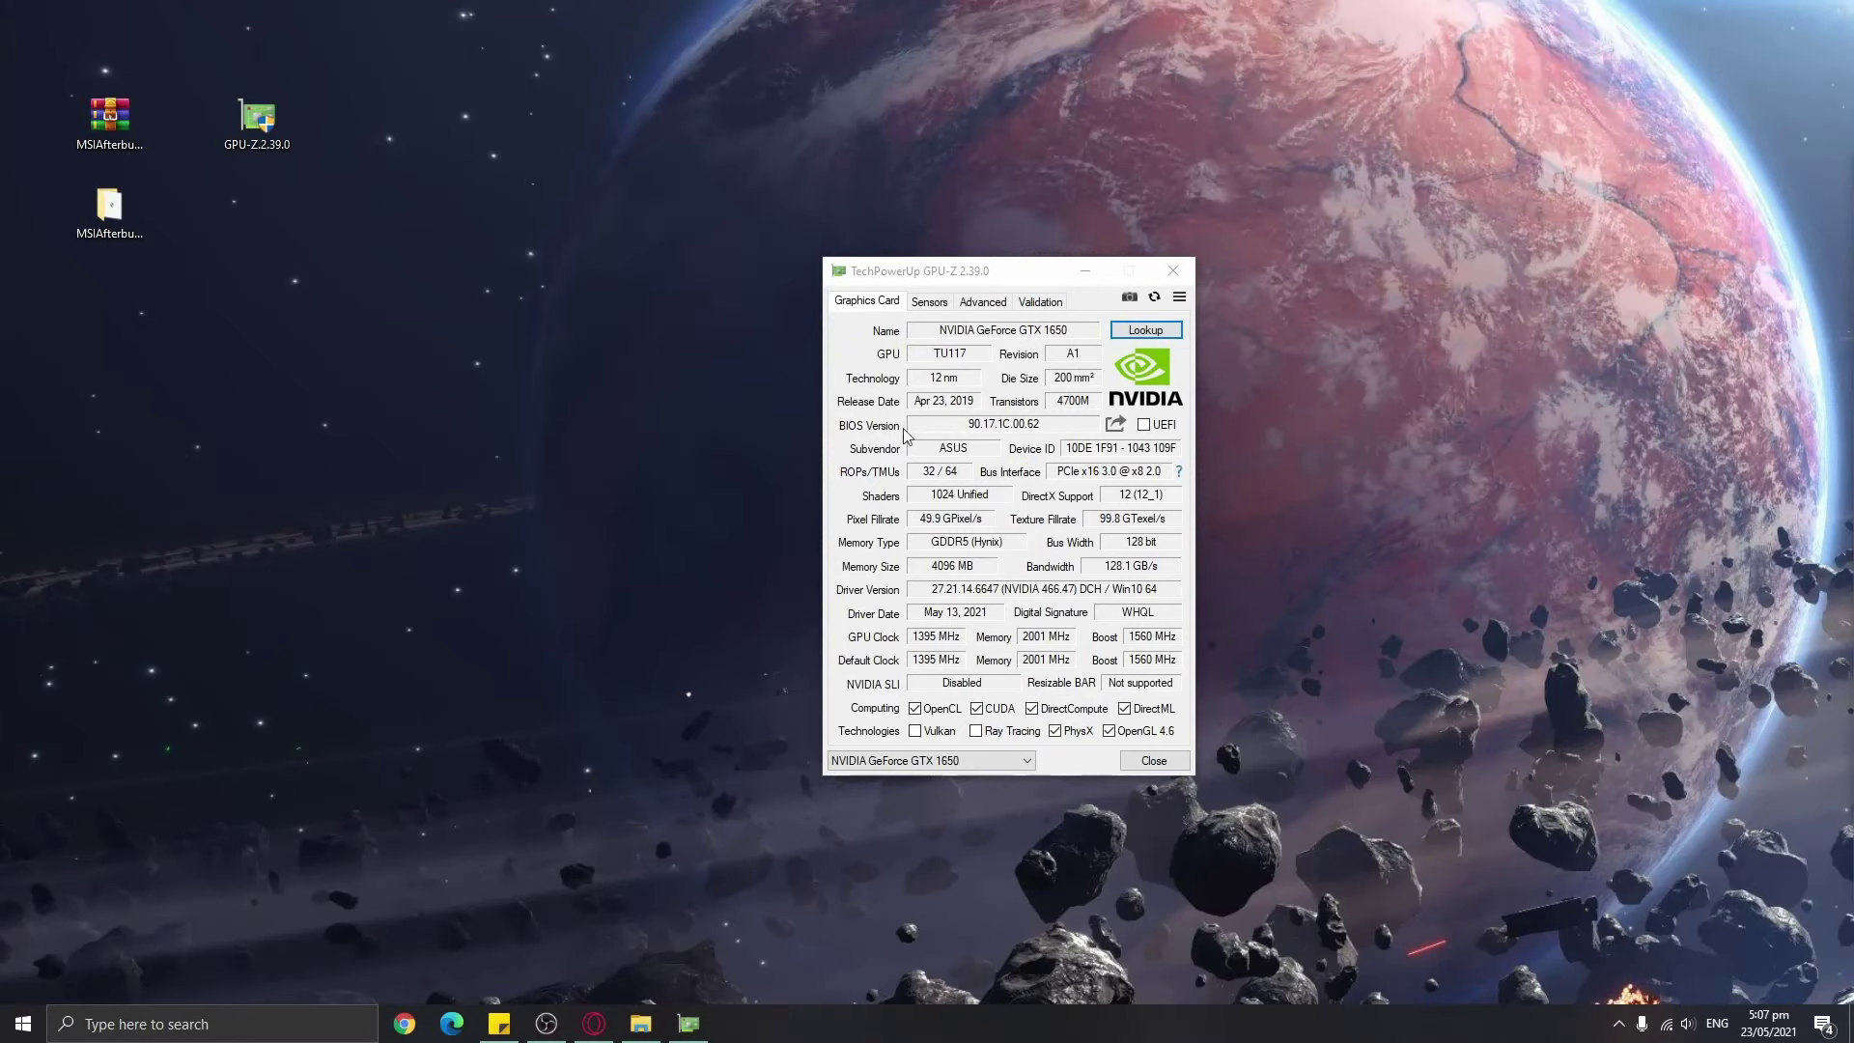
{"action": "left_click_drag", "start_coordinate": [1013, 270], "coordinate": [1478, 114]}
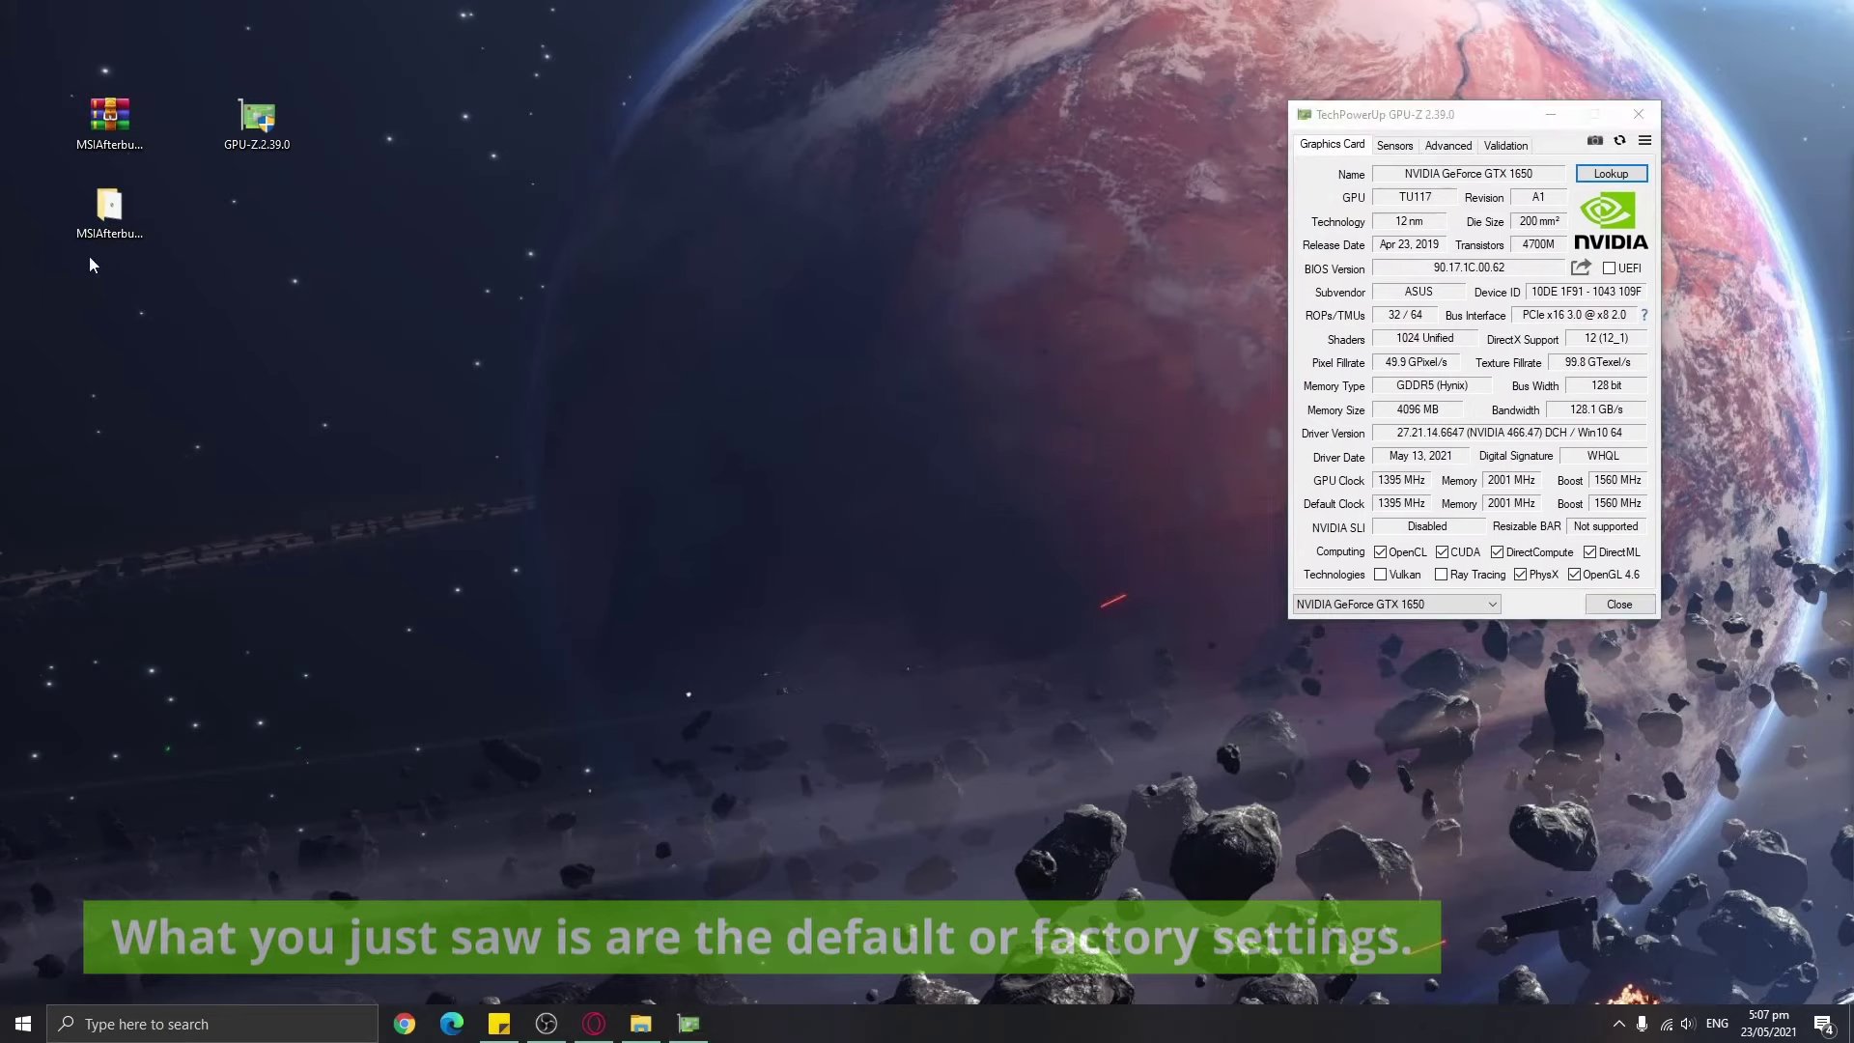
Run MSIAfterburnerSetup464Beta3 from the desktop setup folder as administrator and accept the preselected installer language.
{"action": "double_click", "coordinate": [95, 211]}
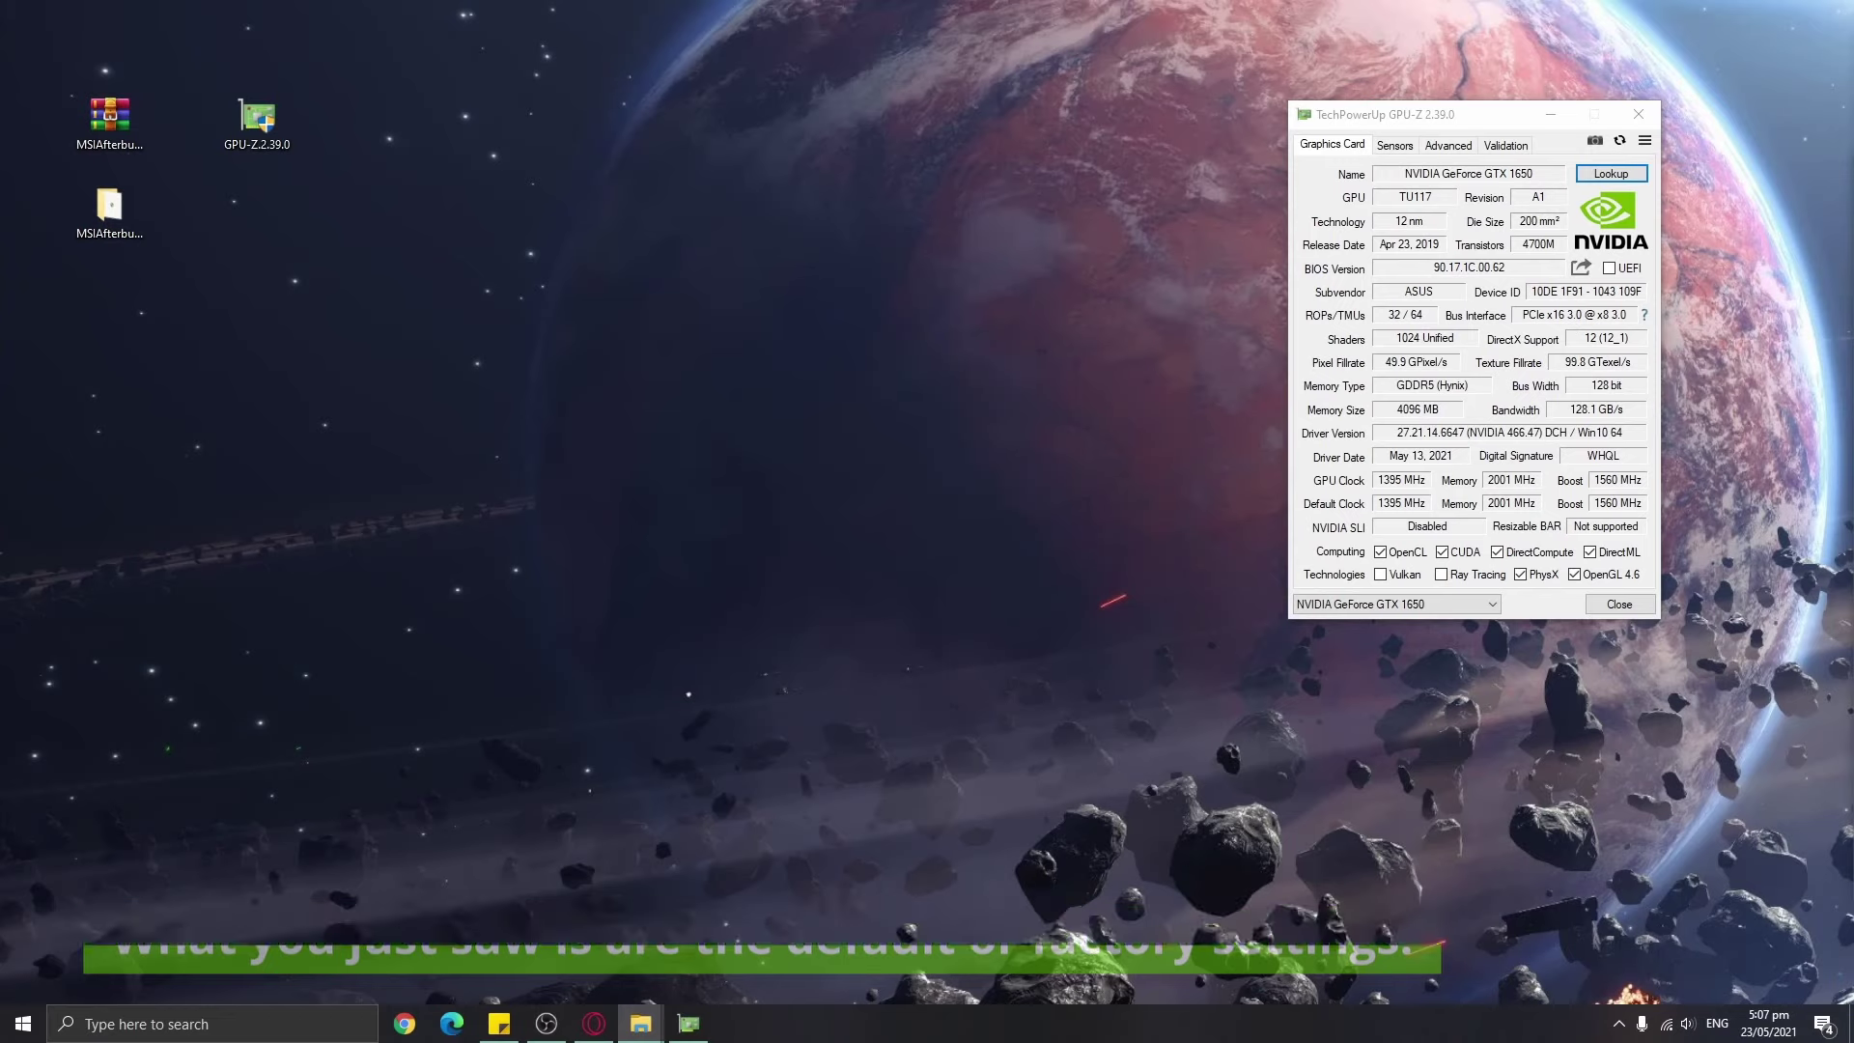
{"action": "left_click_drag", "start_coordinate": [562, 322], "coordinate": [908, 207]}
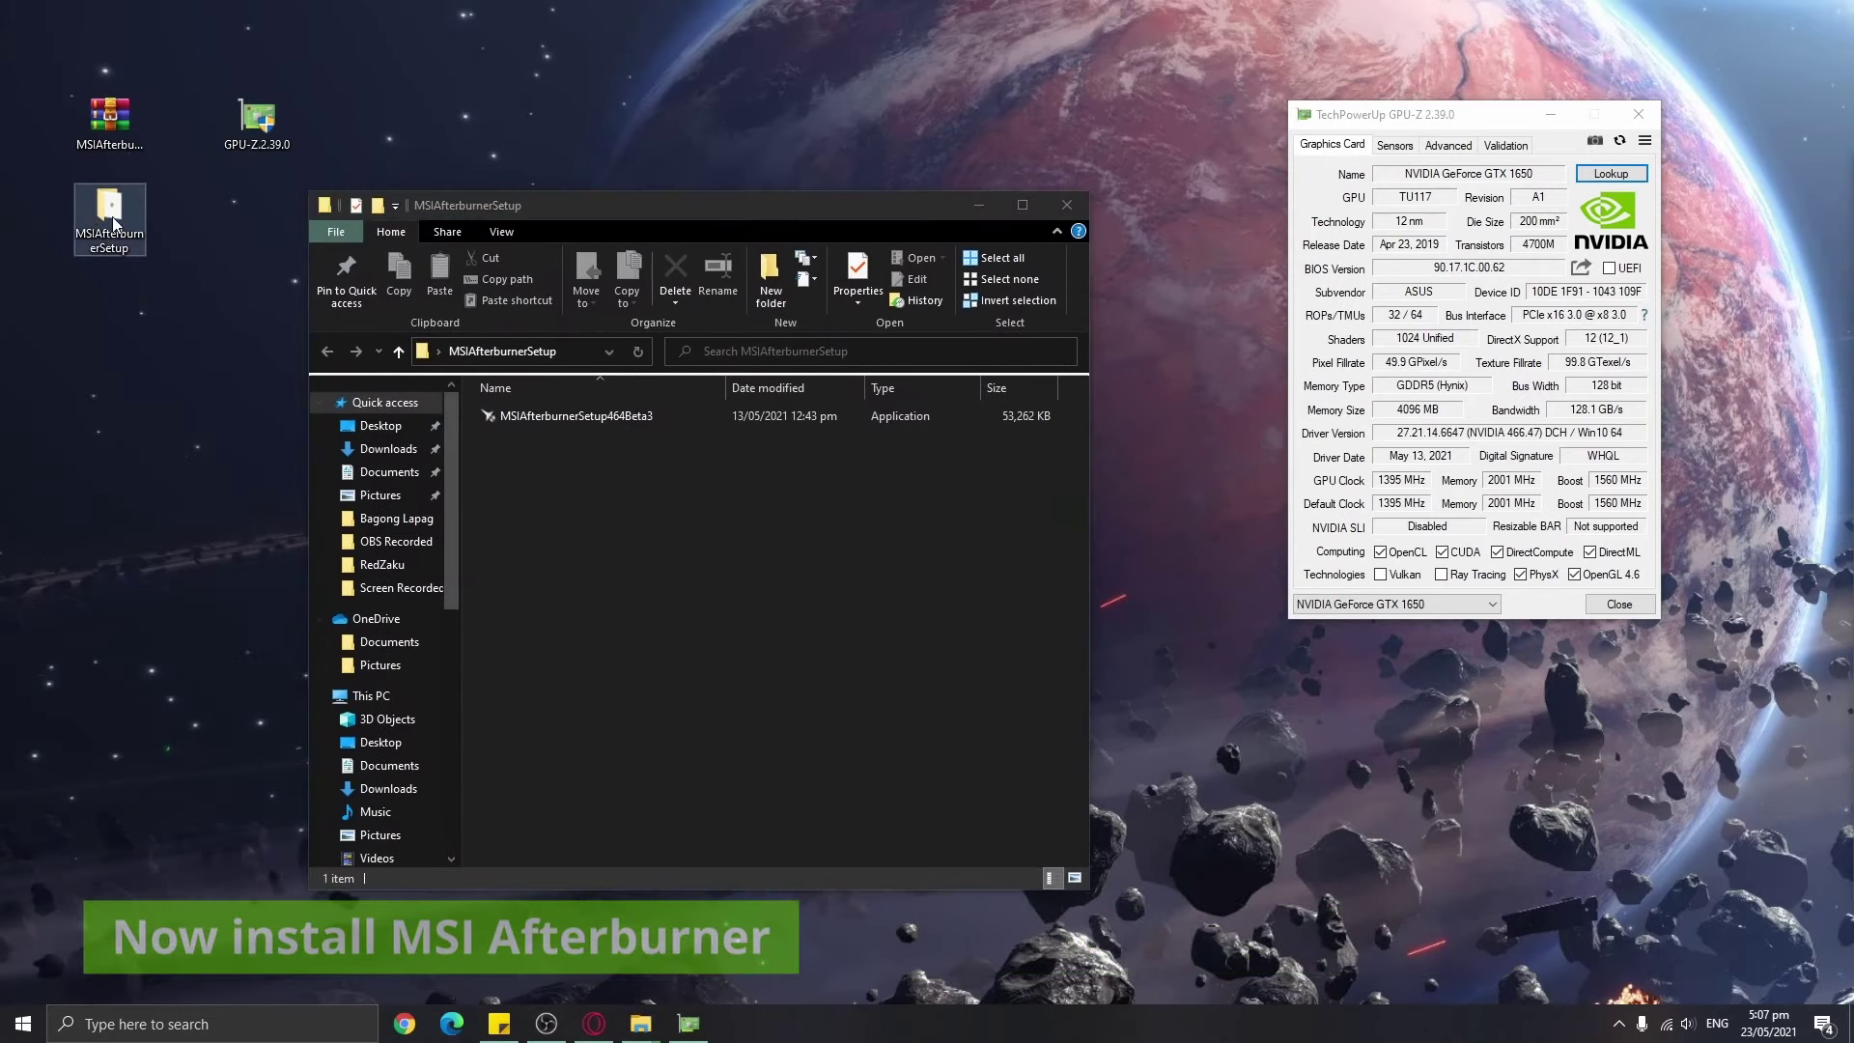
{"action": "right_click", "coordinate": [563, 413]}
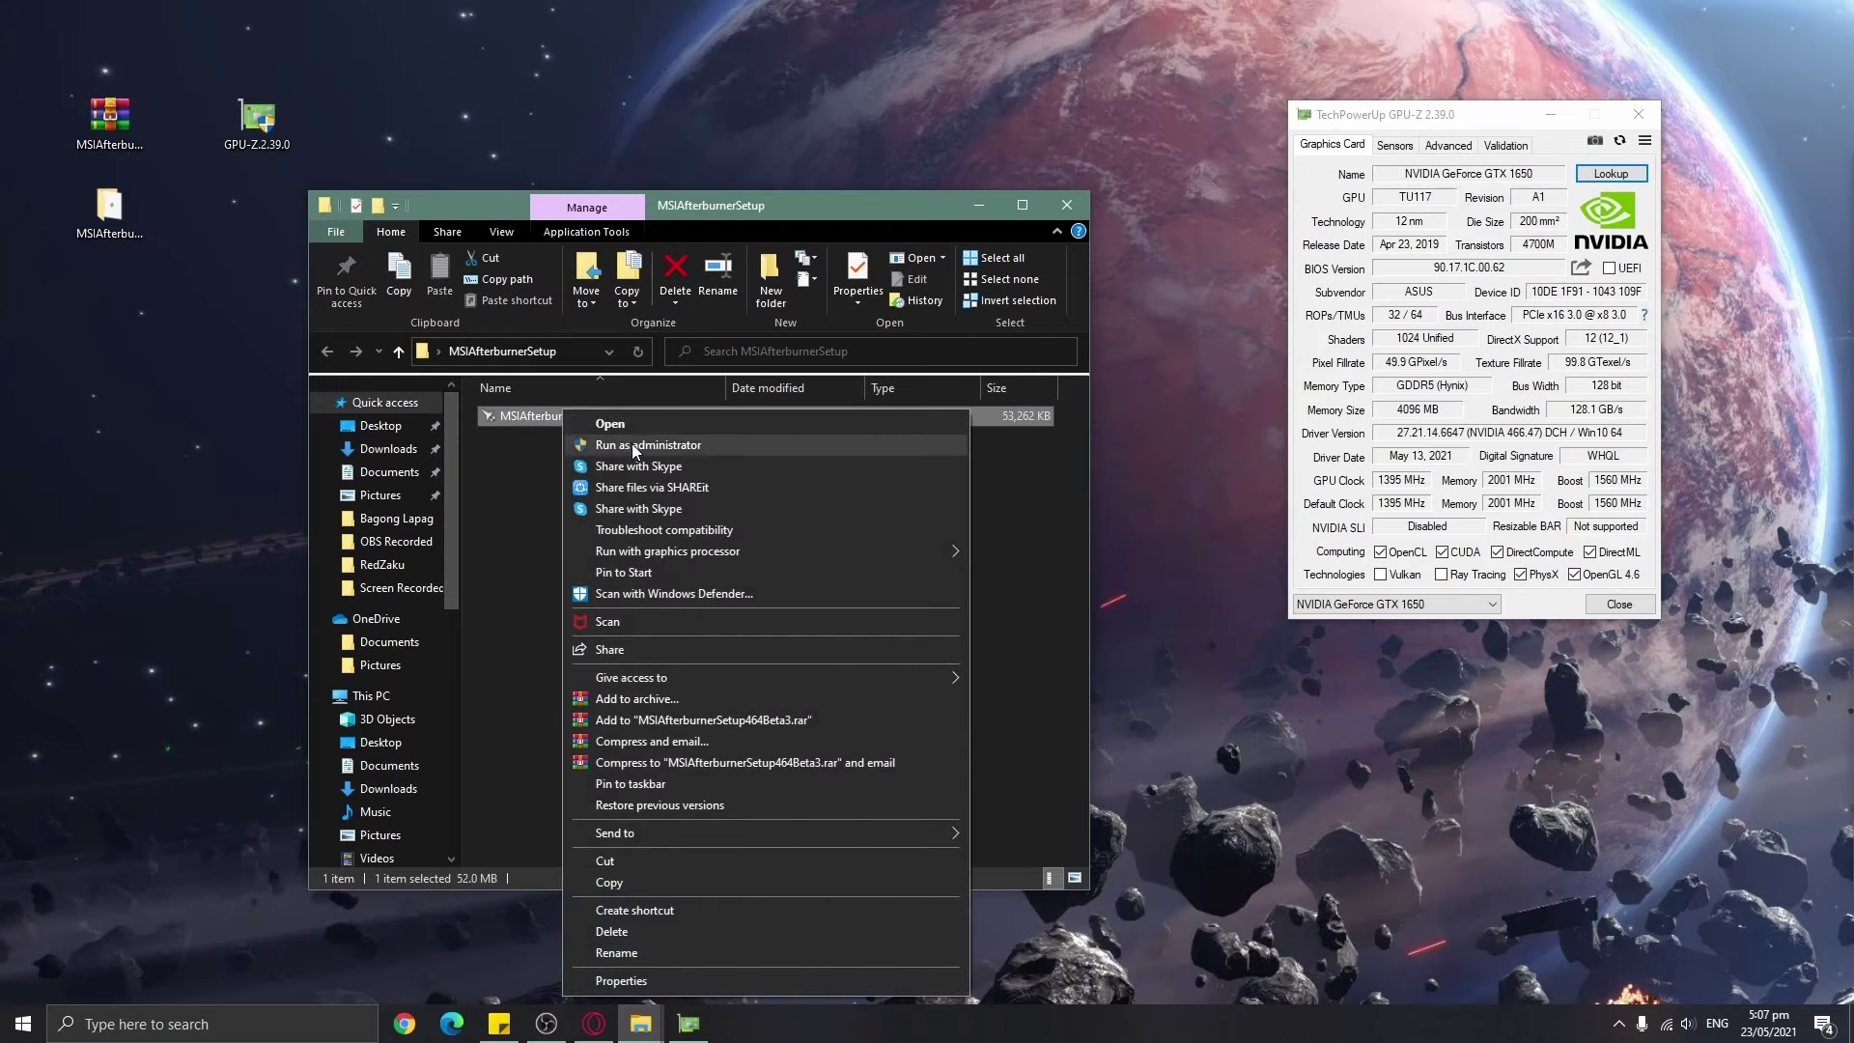
{"action": "left_click", "coordinate": [634, 444]}
{"action": "left_click", "coordinate": [933, 556]}
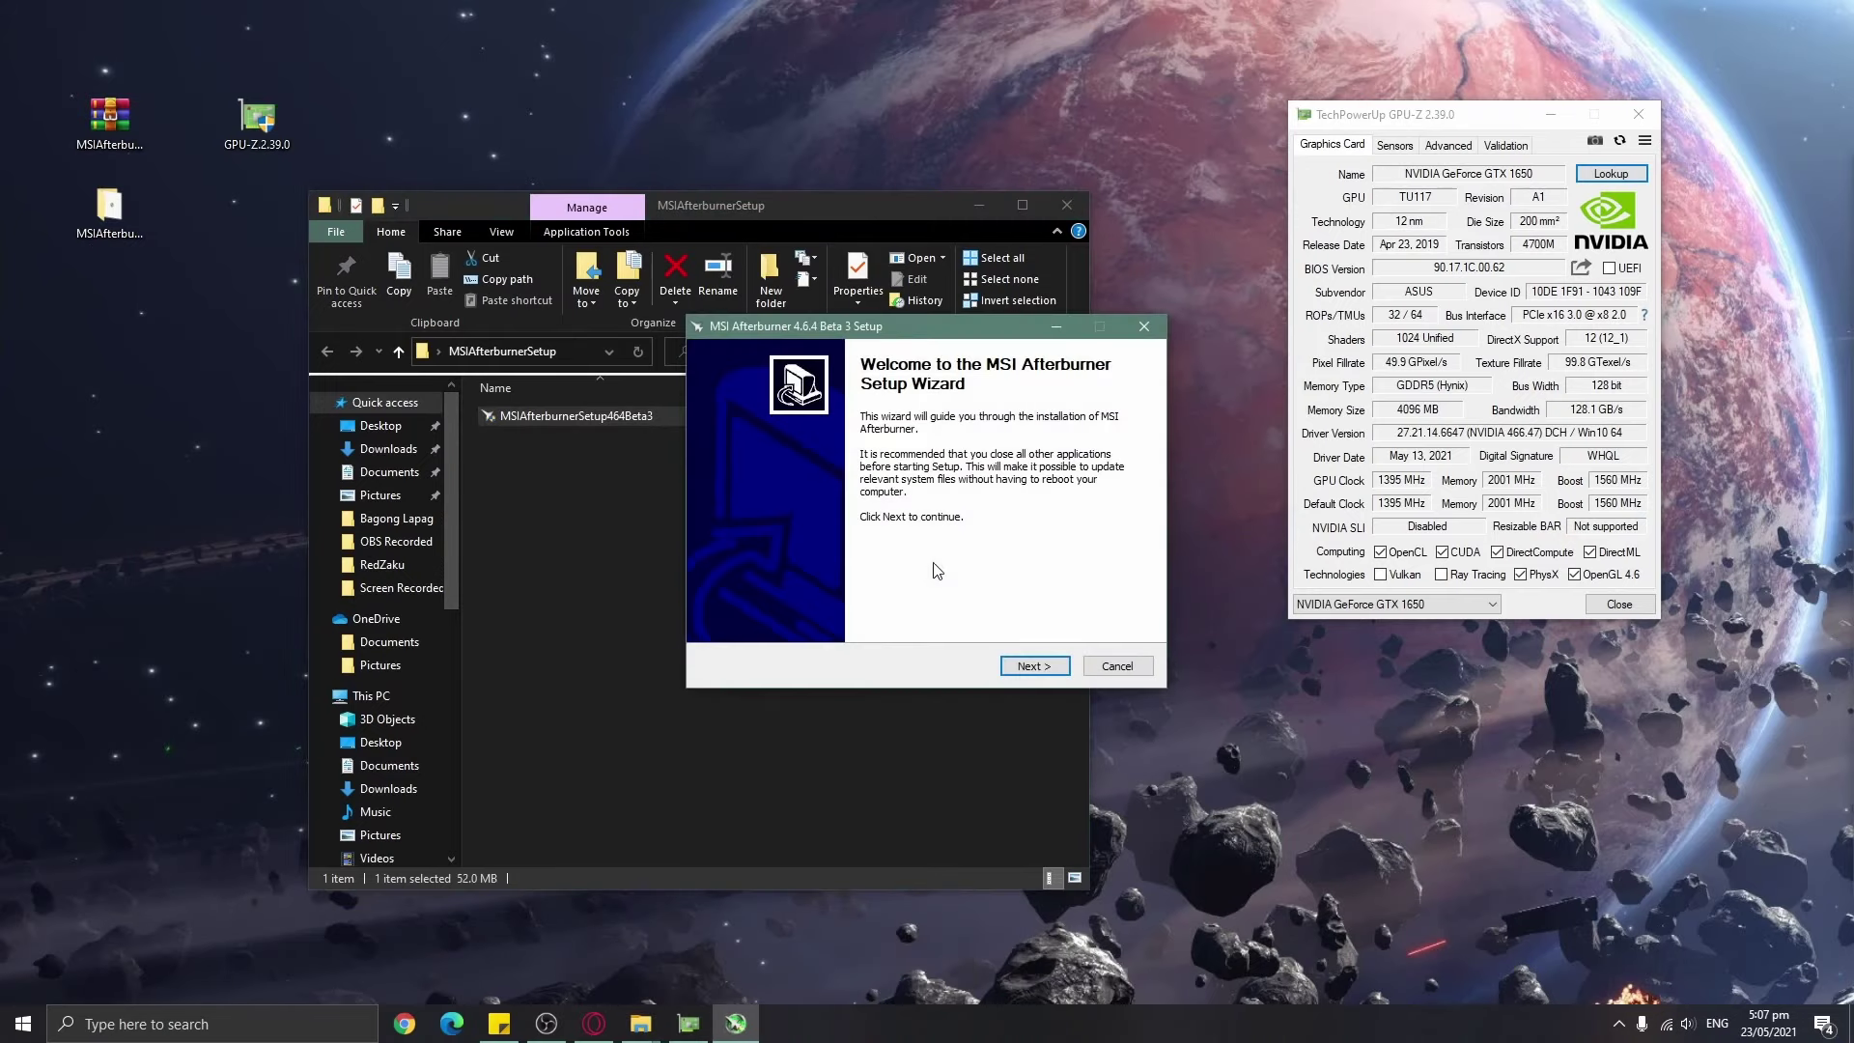
Accept the MSI Afterburner license and install it with the default components, location and Start Menu folder.
{"action": "left_click", "coordinate": [1036, 668]}
{"action": "left_click", "coordinate": [822, 607]}
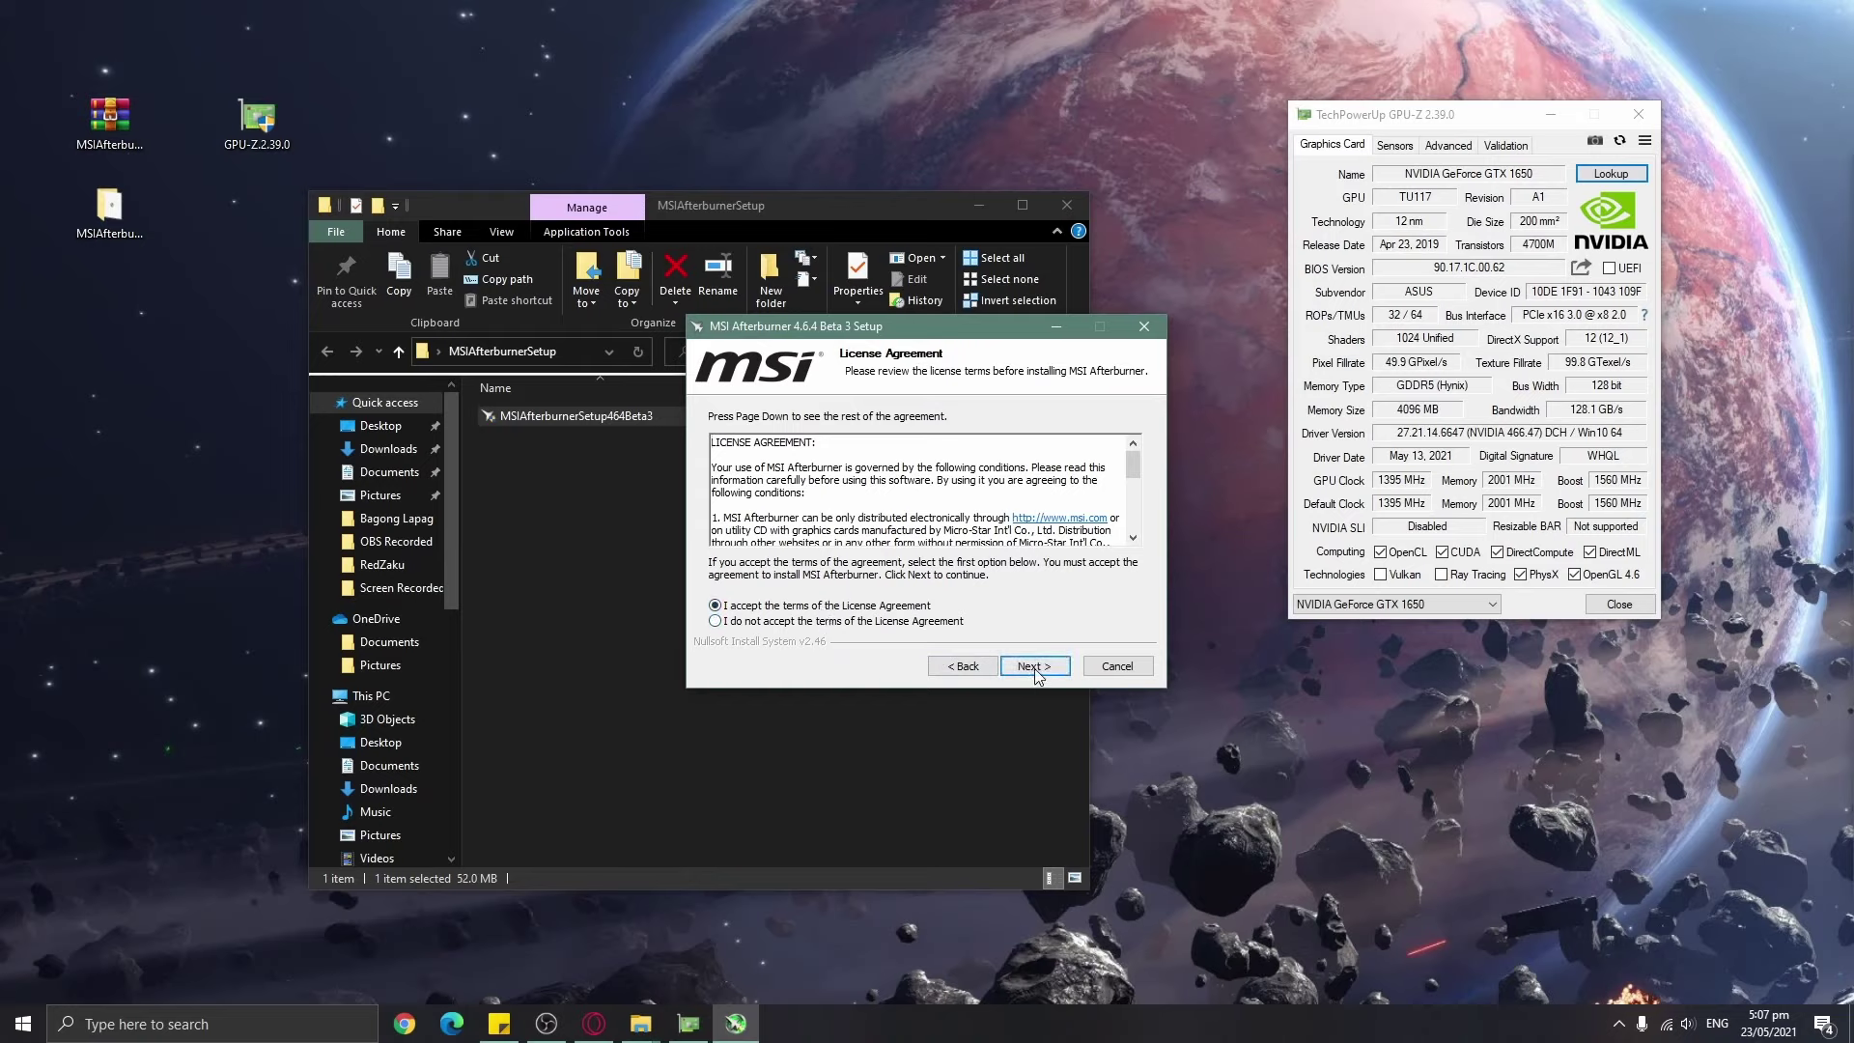
{"action": "left_click", "coordinate": [1032, 666]}
{"action": "left_click", "coordinate": [1033, 667]}
{"action": "left_click", "coordinate": [1033, 667]}
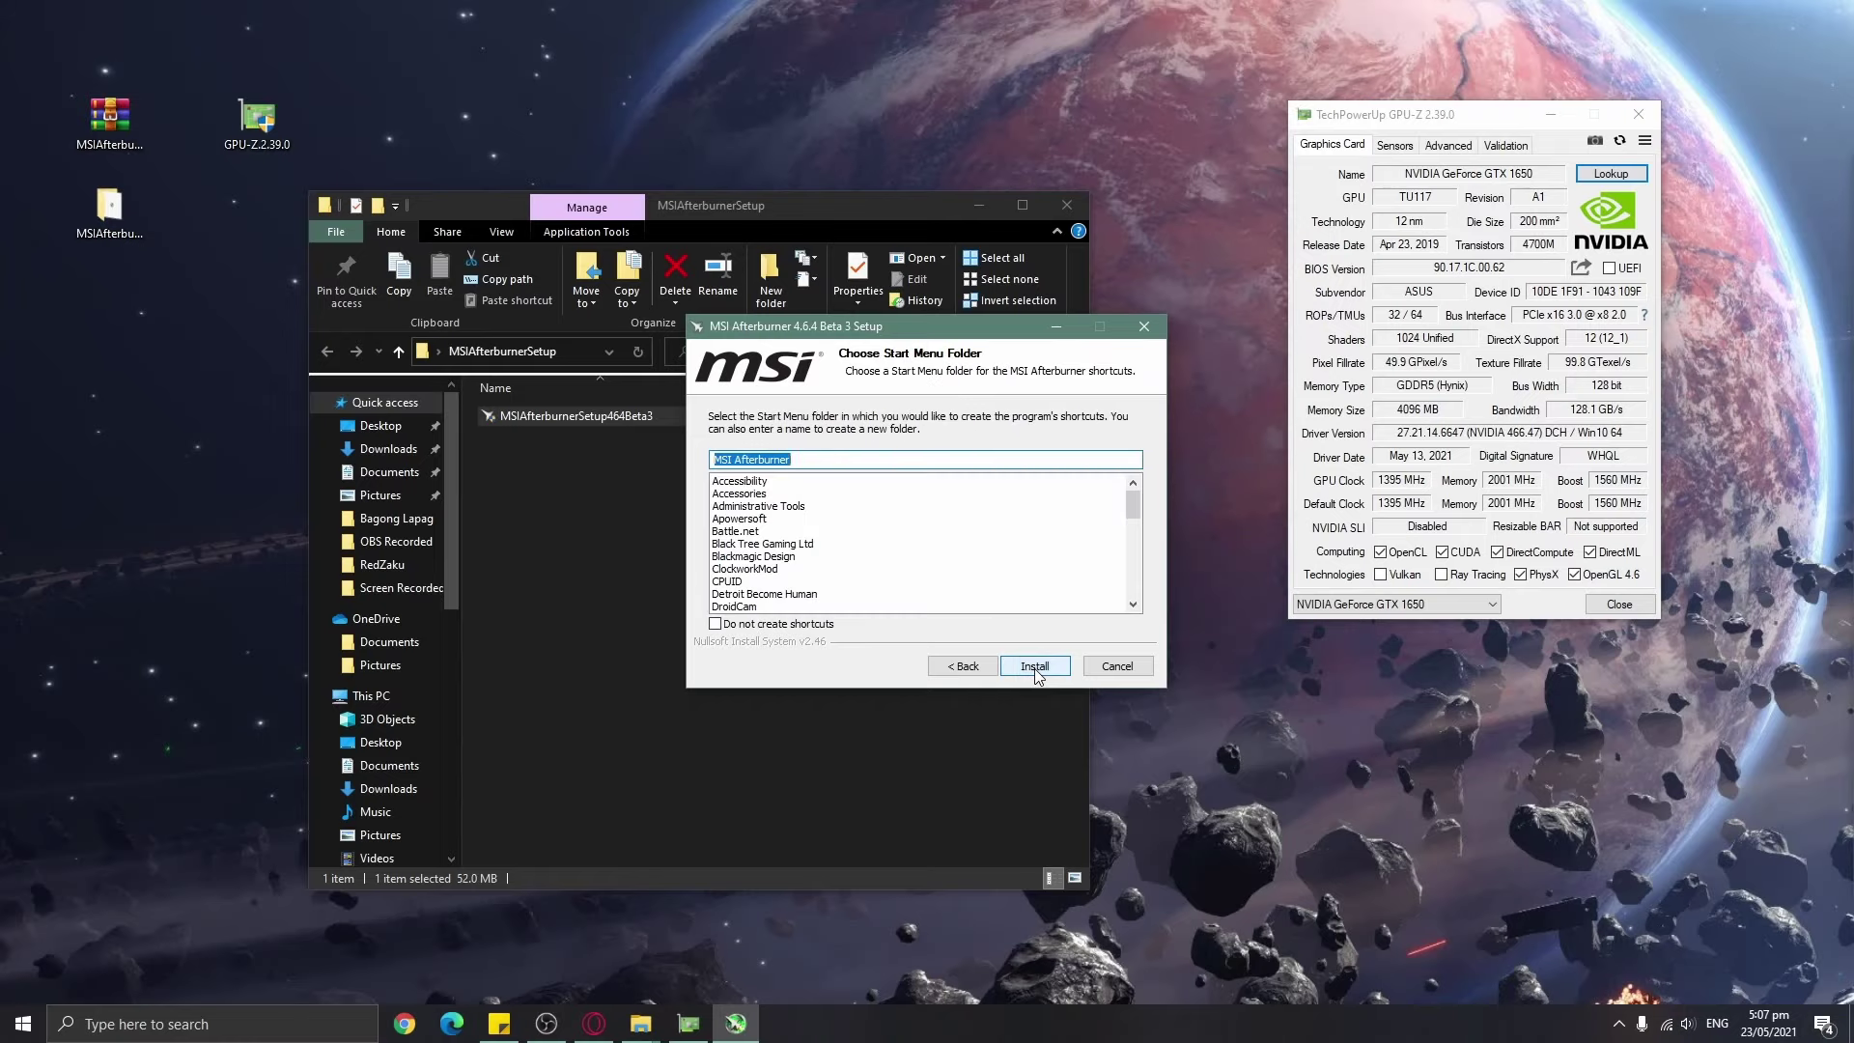
{"action": "left_click", "coordinate": [1034, 666]}
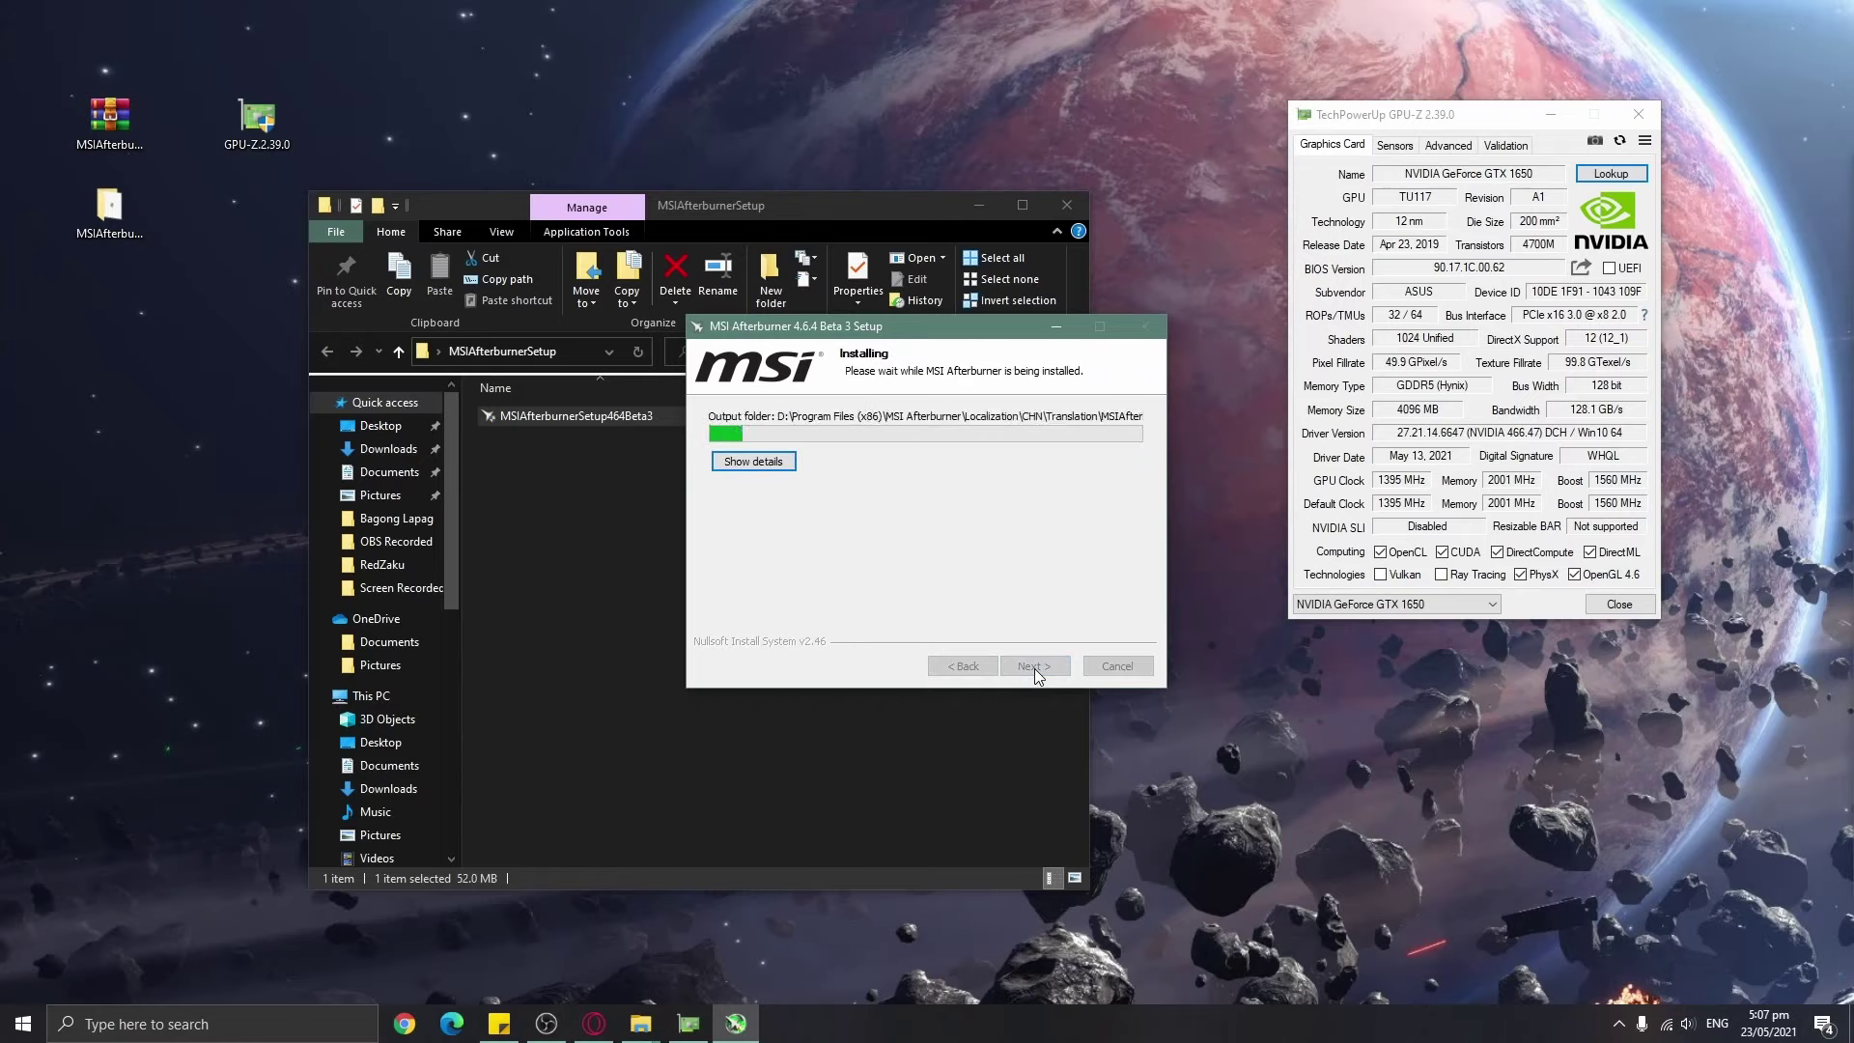
{"action": "key", "text": "Return"}
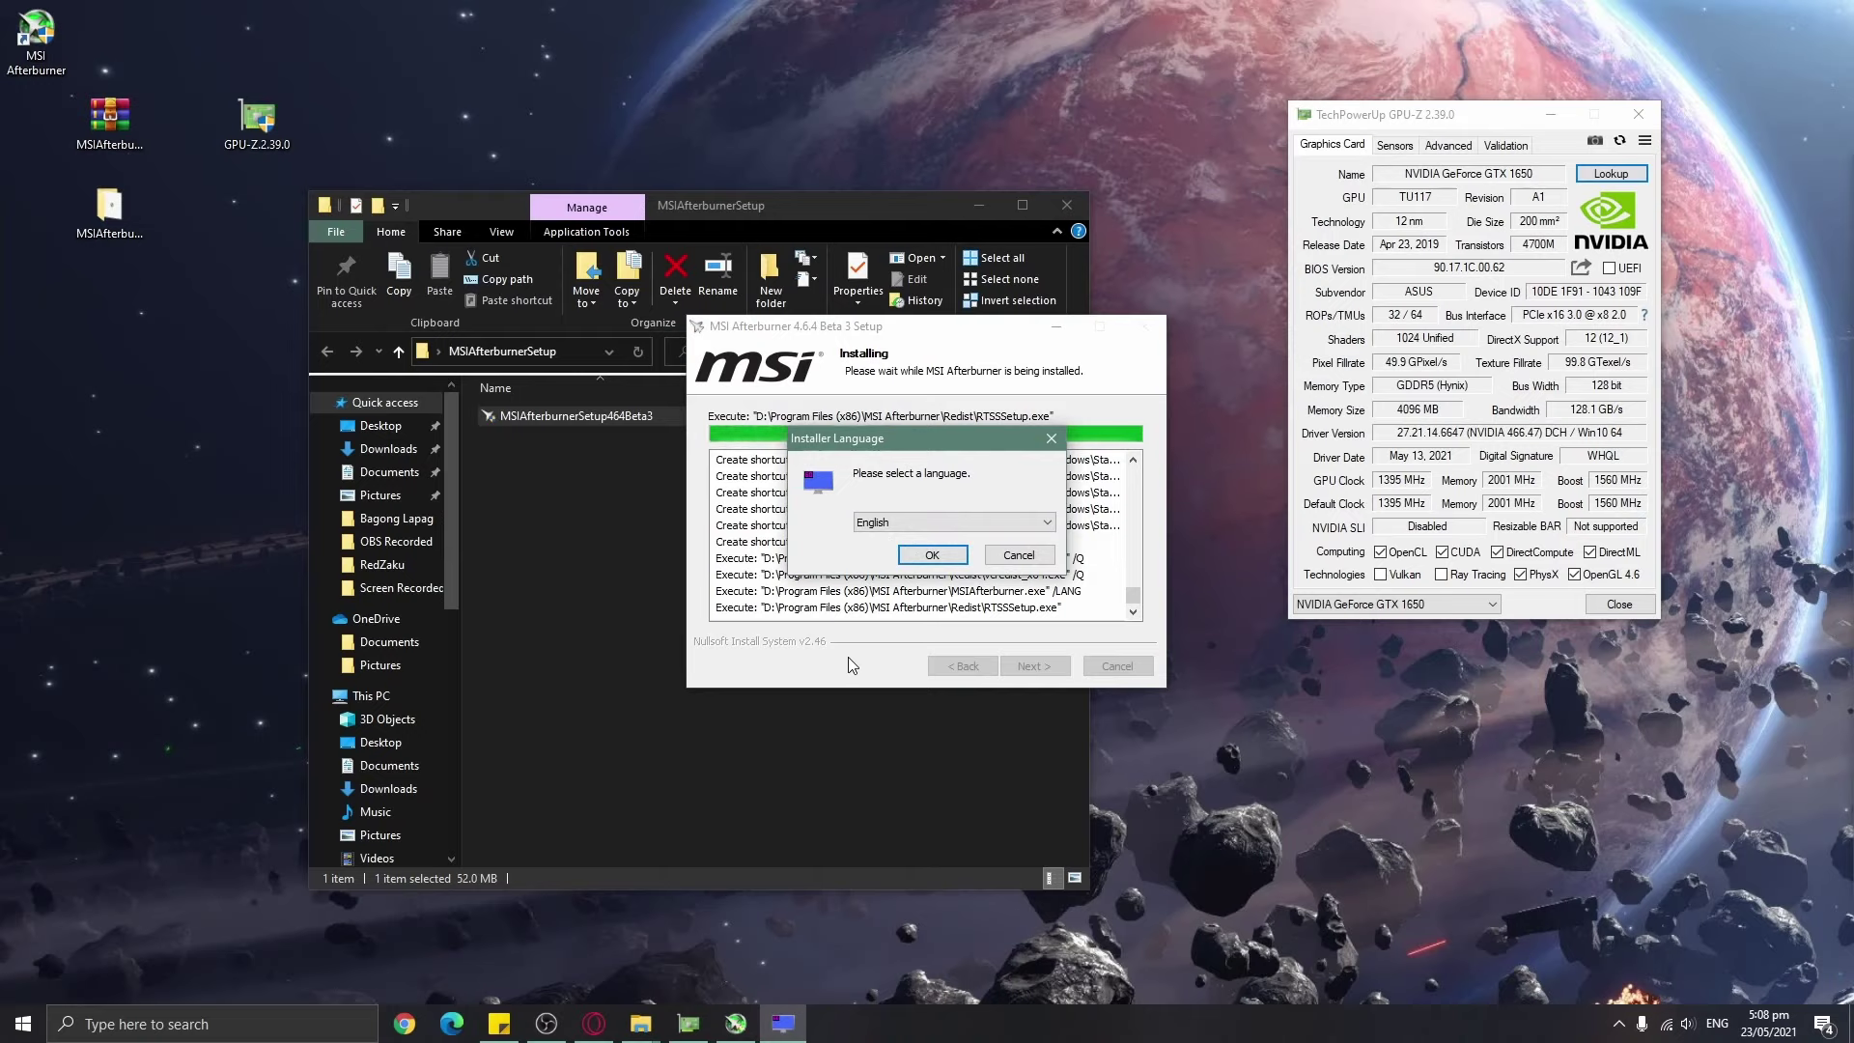
Install RivaTuner Statistics Server in English, accepting its license and keeping the default destination folder.
{"action": "left_click", "coordinate": [932, 555]}
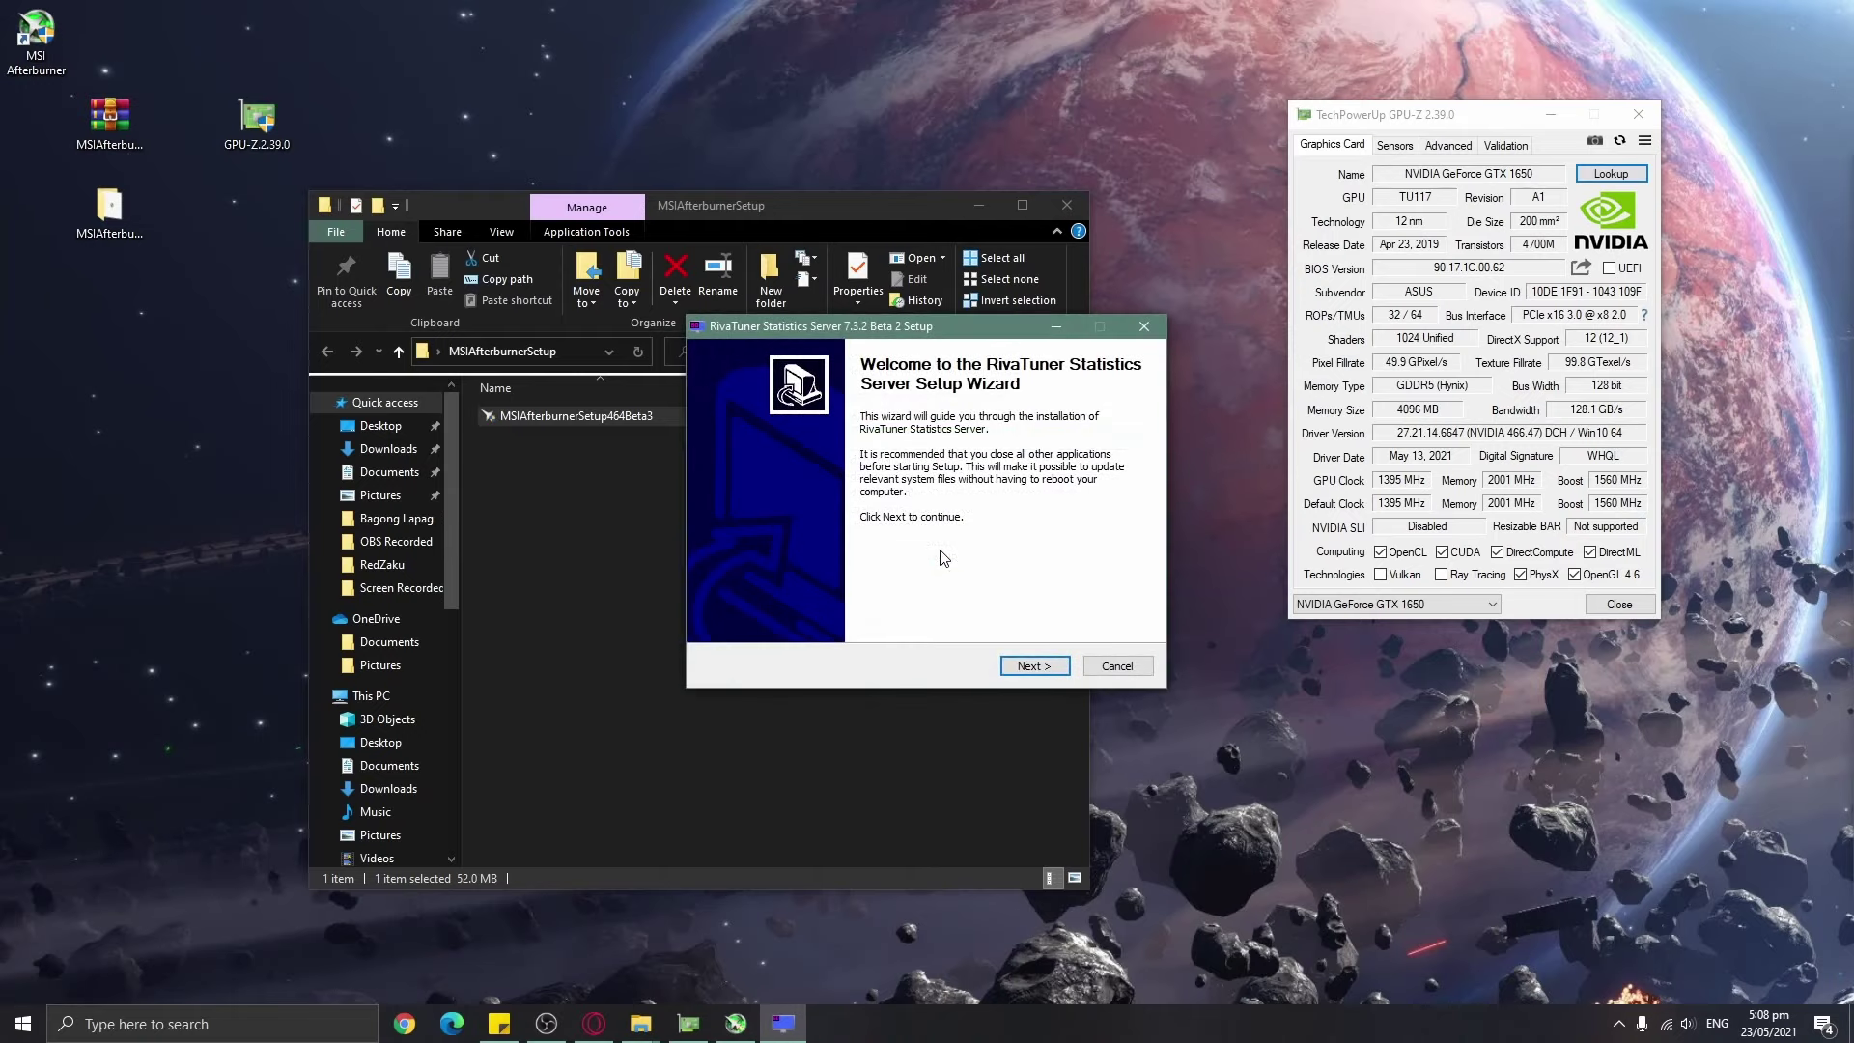
{"action": "left_click", "coordinate": [1038, 675]}
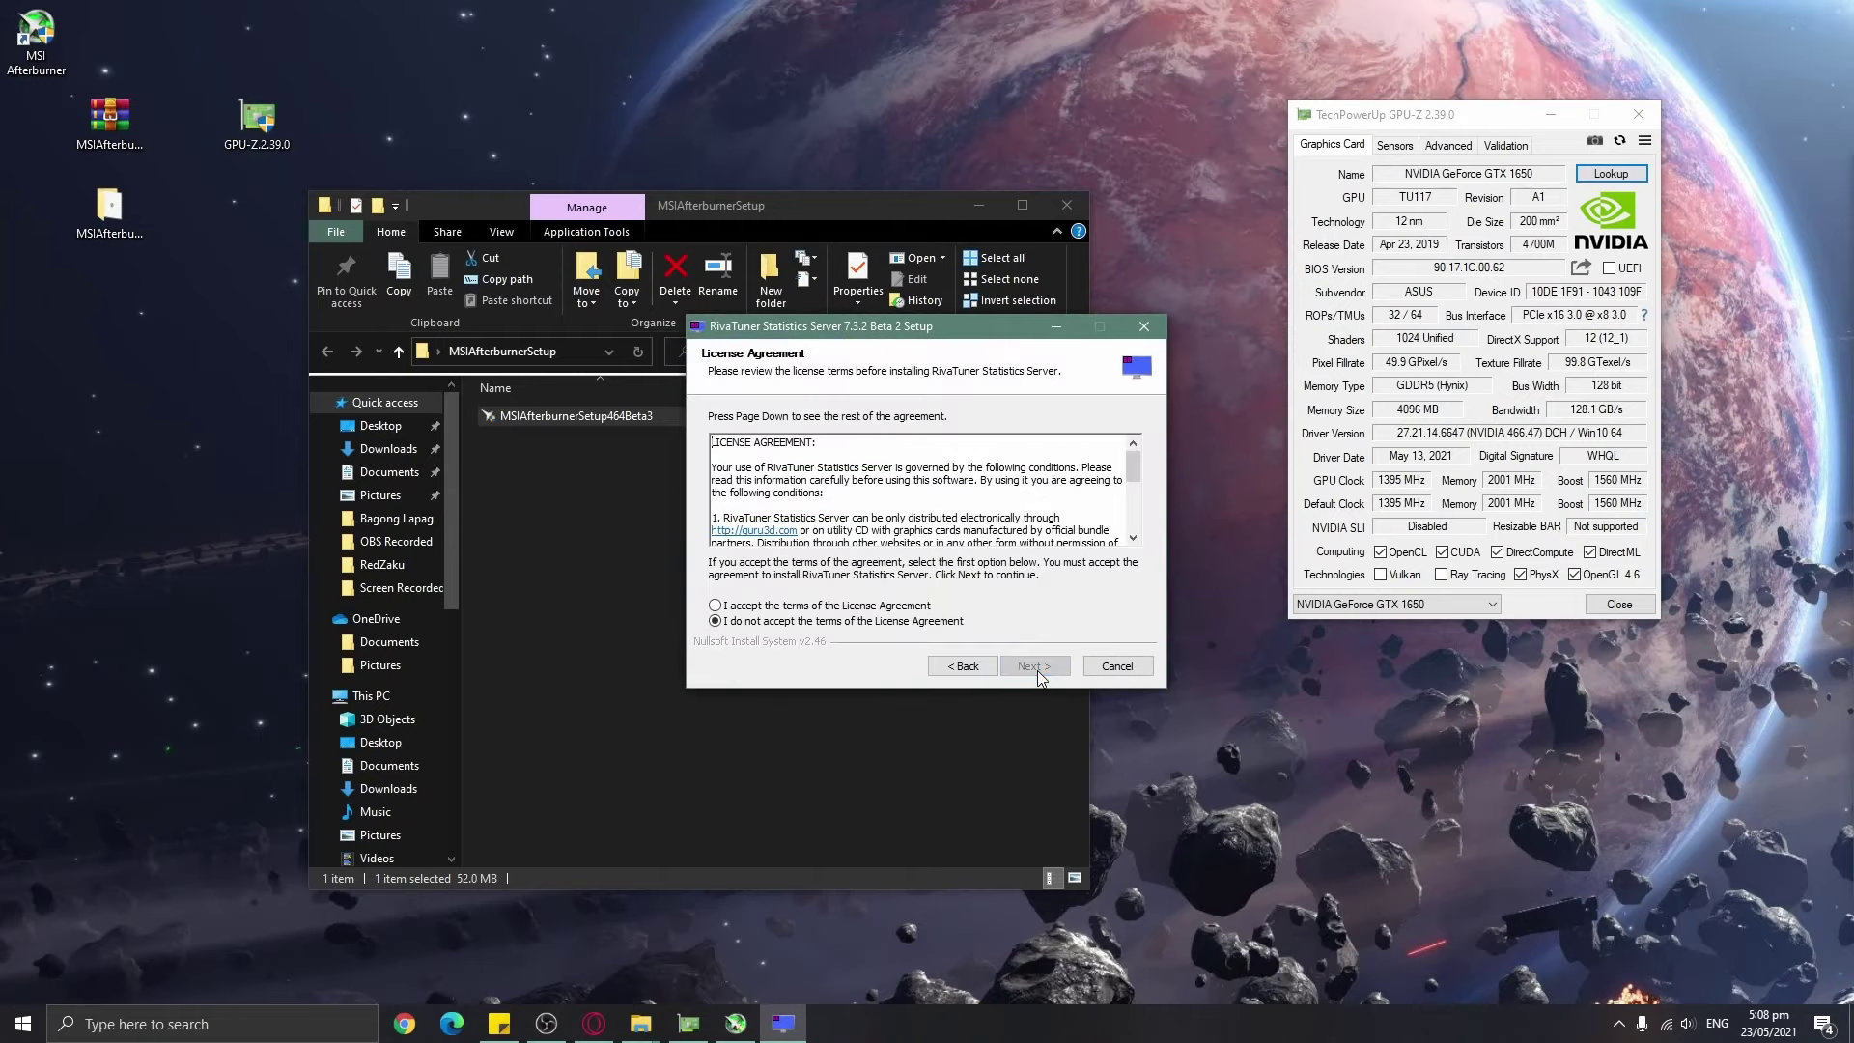
{"action": "left_click", "coordinate": [856, 605]}
{"action": "left_click", "coordinate": [1034, 666]}
{"action": "left_click", "coordinate": [1035, 666]}
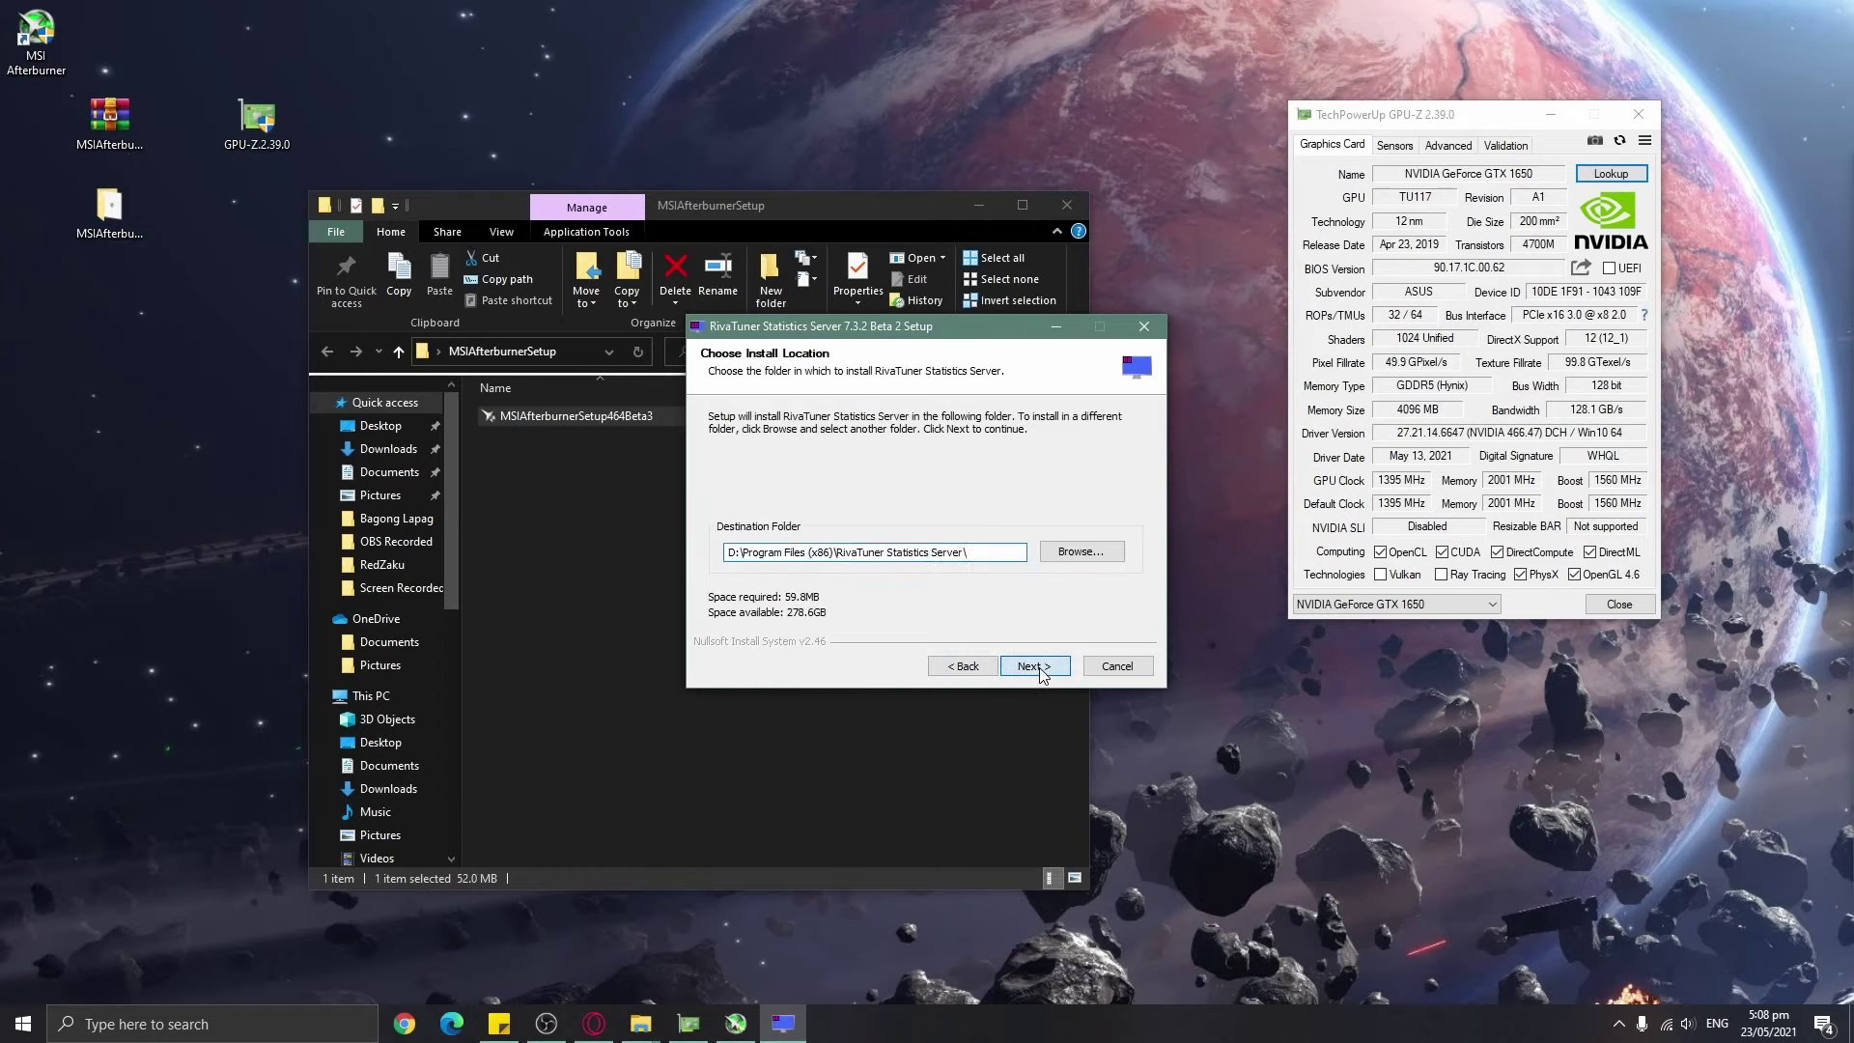
{"action": "left_click", "coordinate": [1035, 667]}
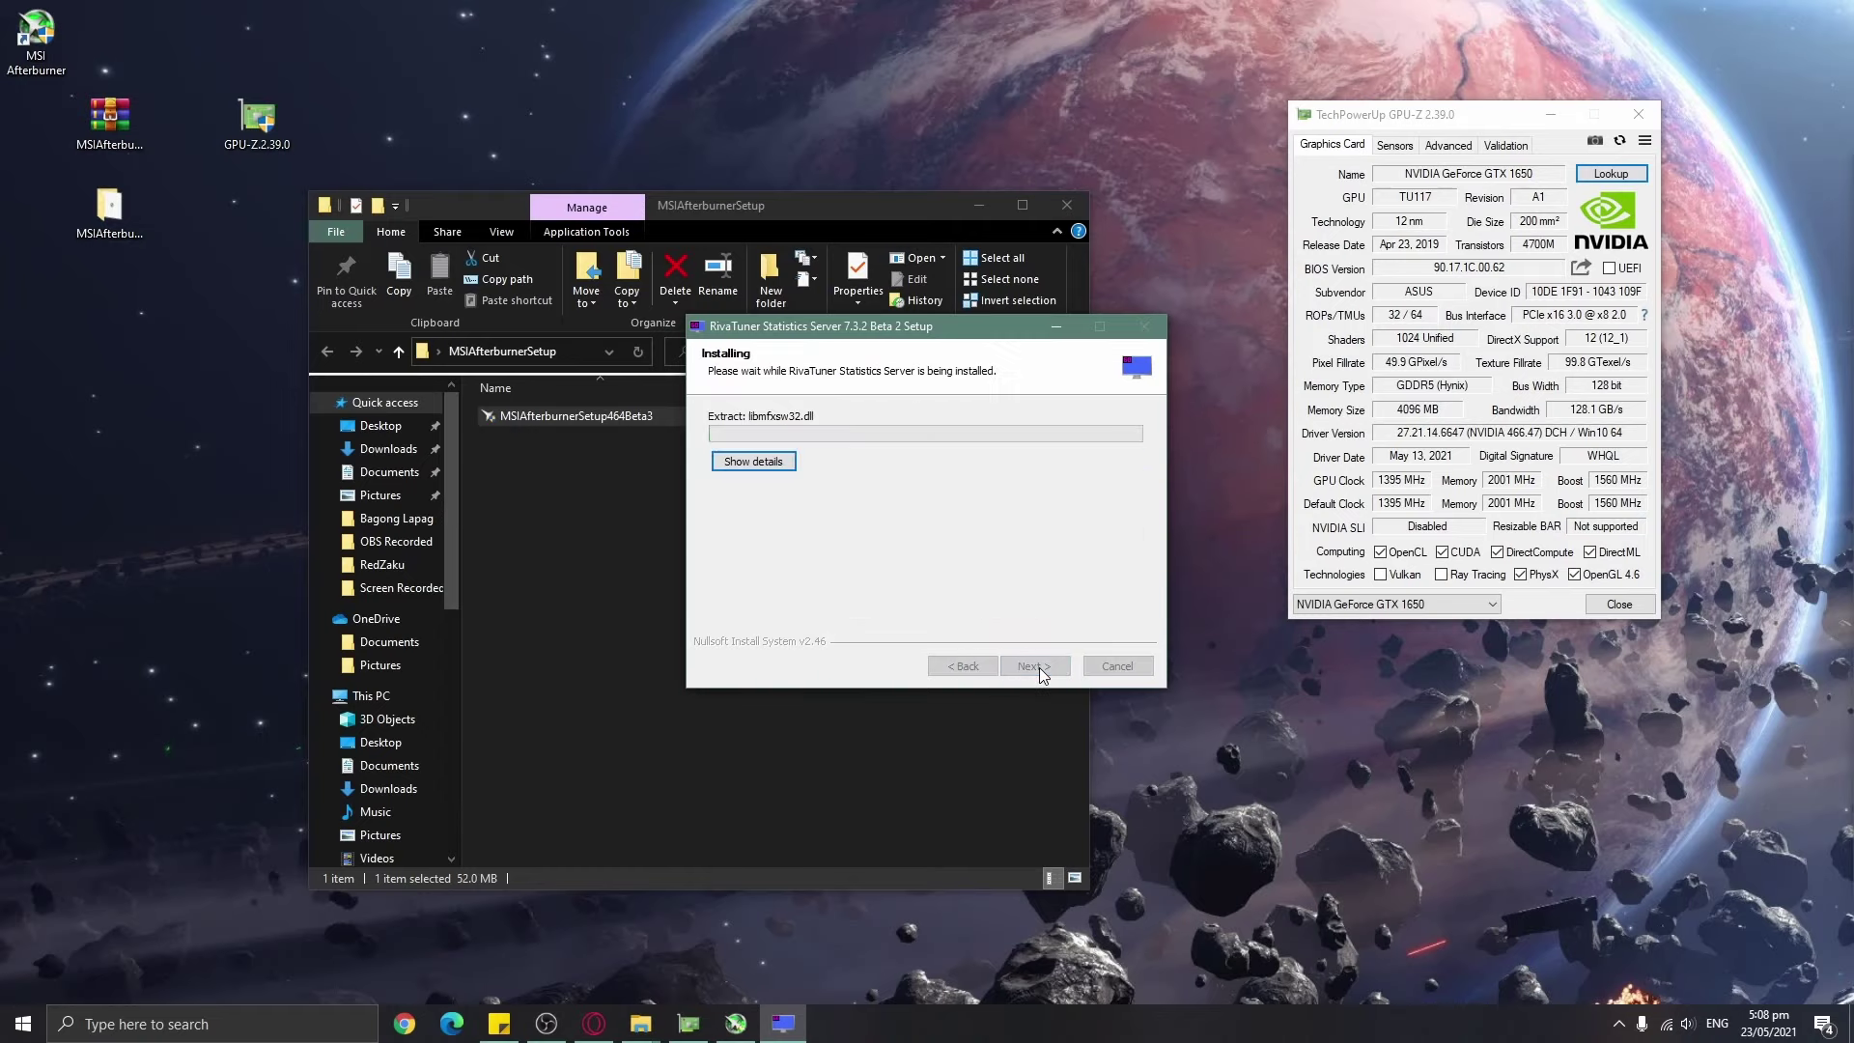
{"action": "left_click", "coordinate": [732, 464]}
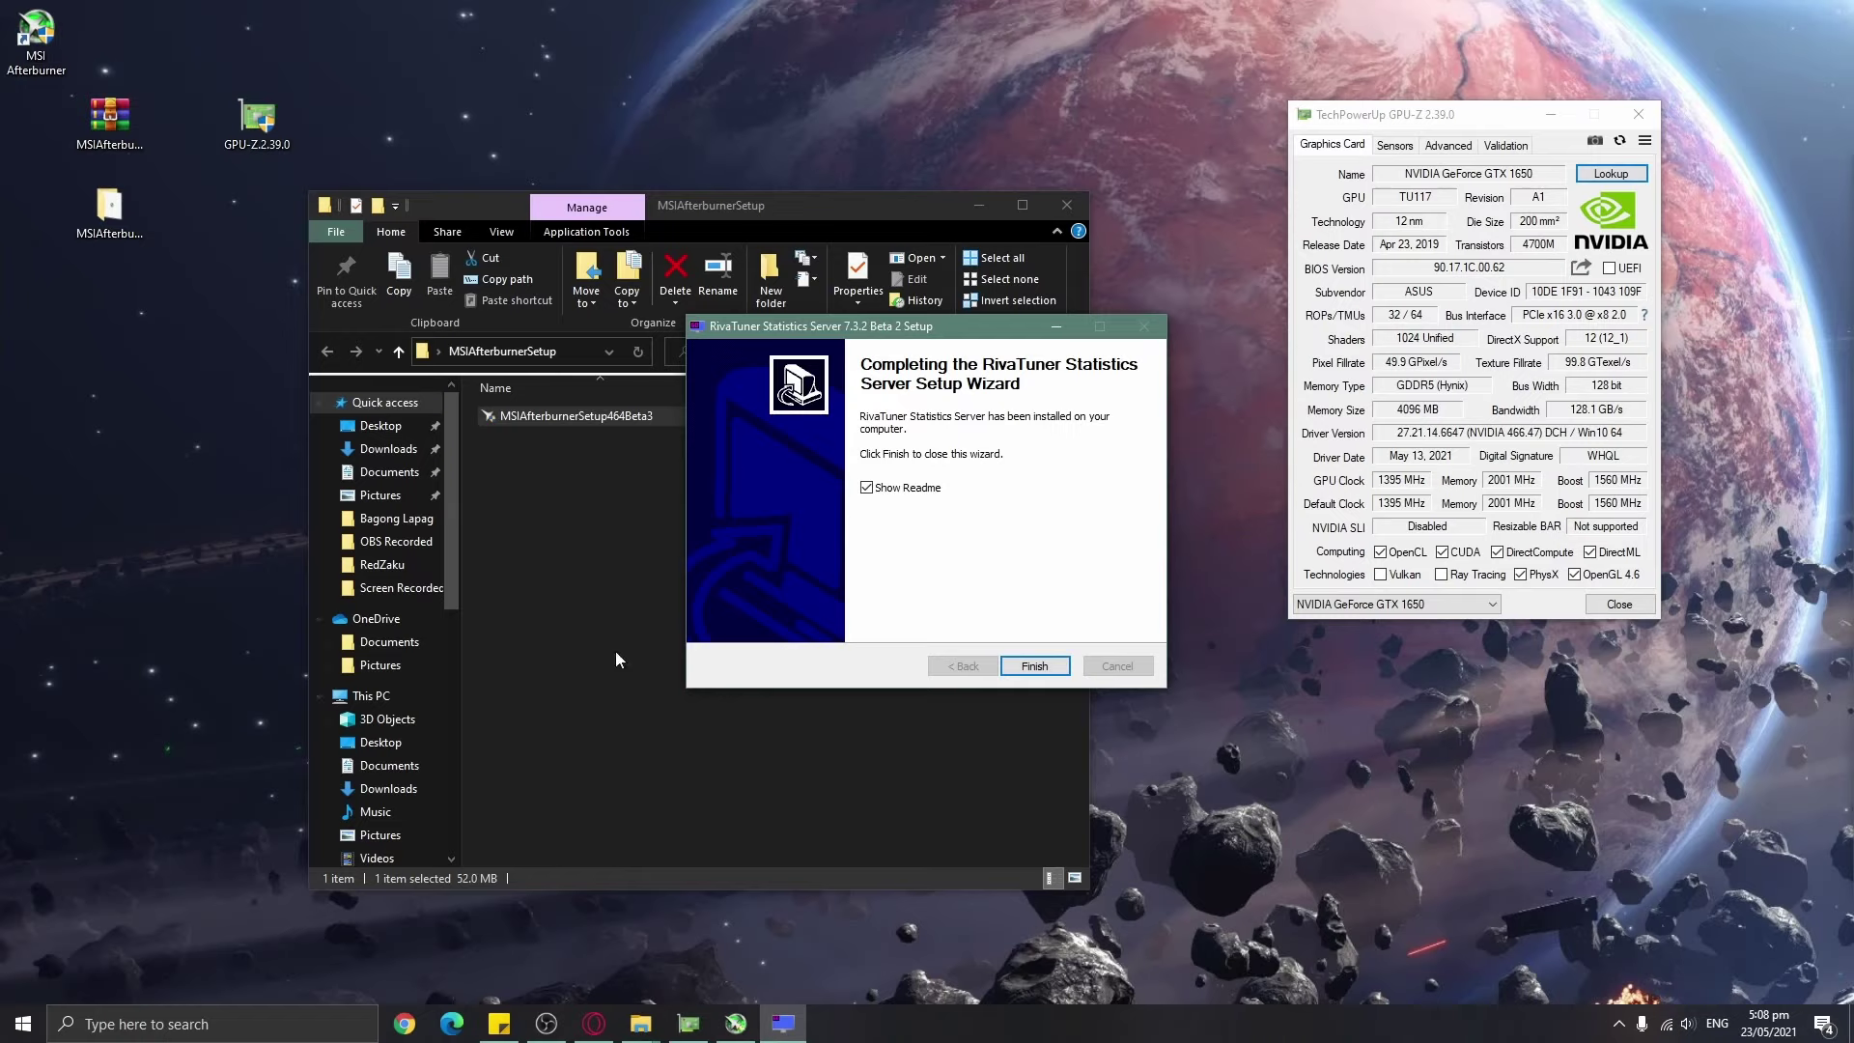
Finish the RivaTuner setup without its readme, and complete the Afterburner setup with Run MSI Afterburner enabled, clearing the setup folder away.
{"action": "left_click", "coordinate": [868, 489]}
{"action": "left_click", "coordinate": [1016, 670]}
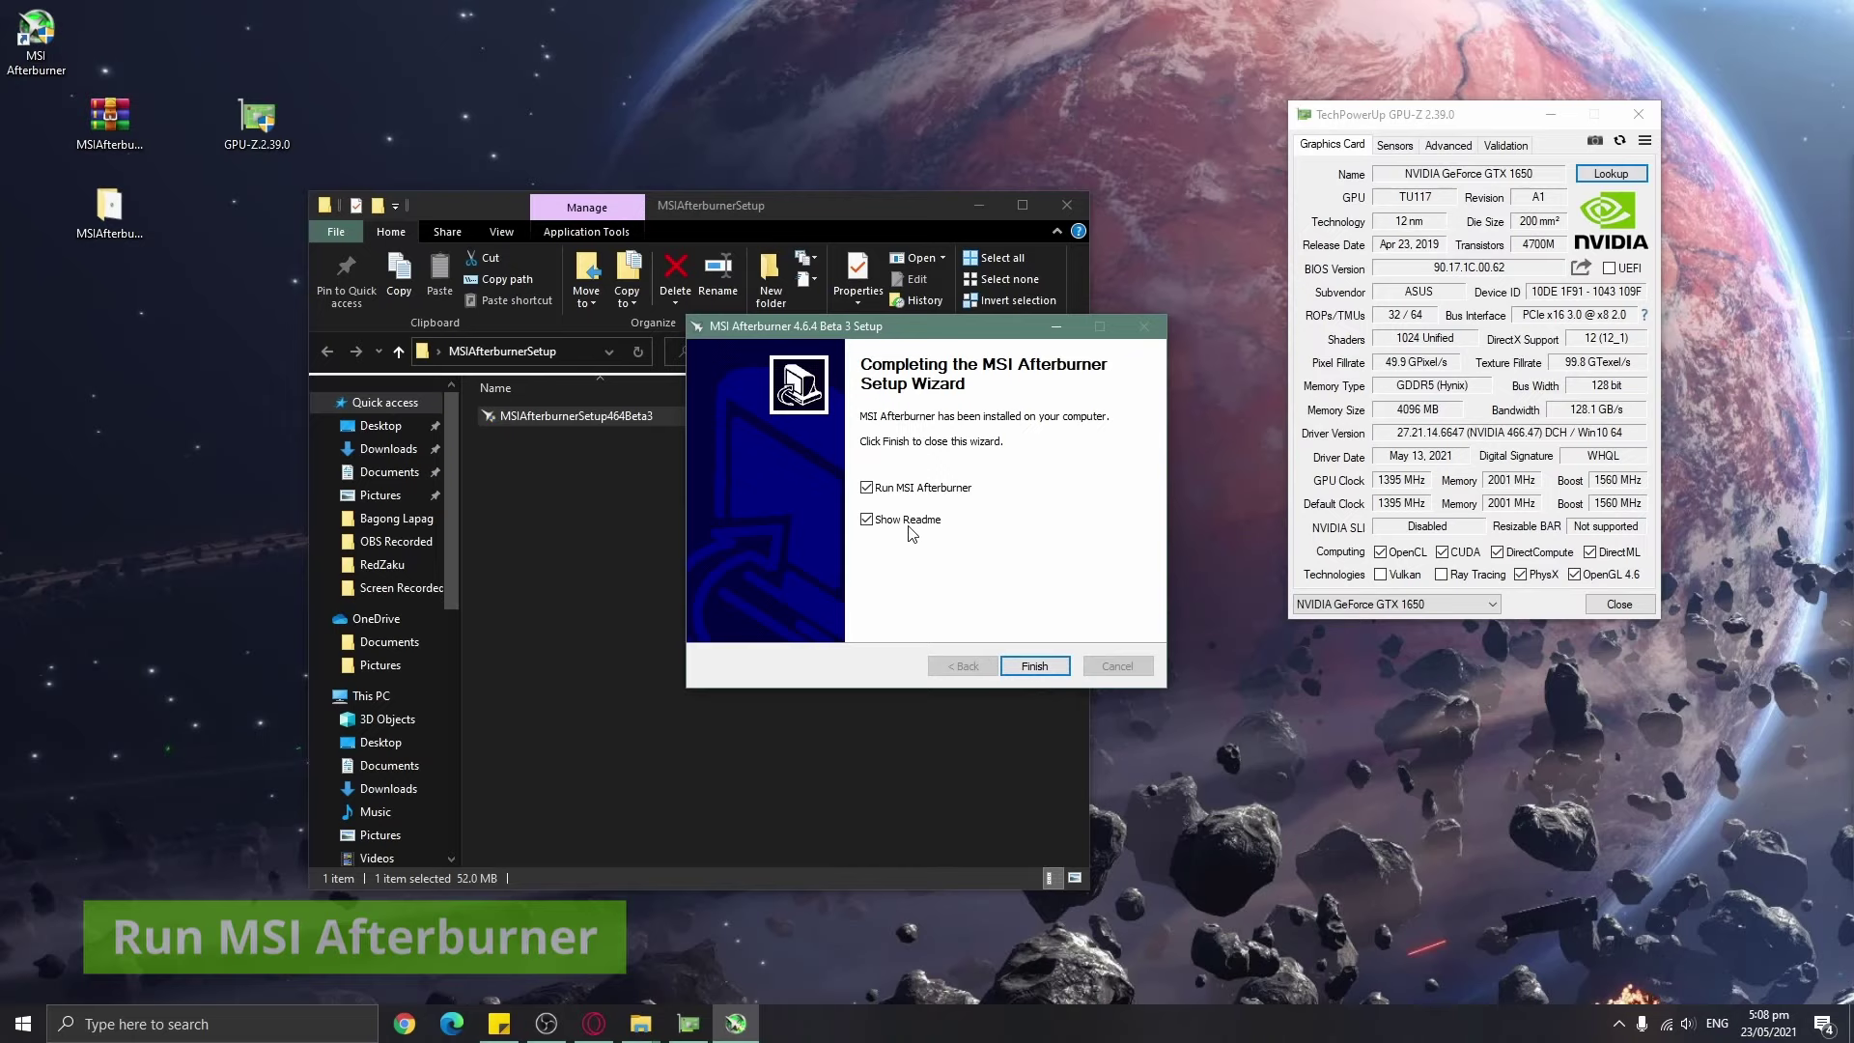
{"action": "left_click", "coordinate": [1034, 667]}
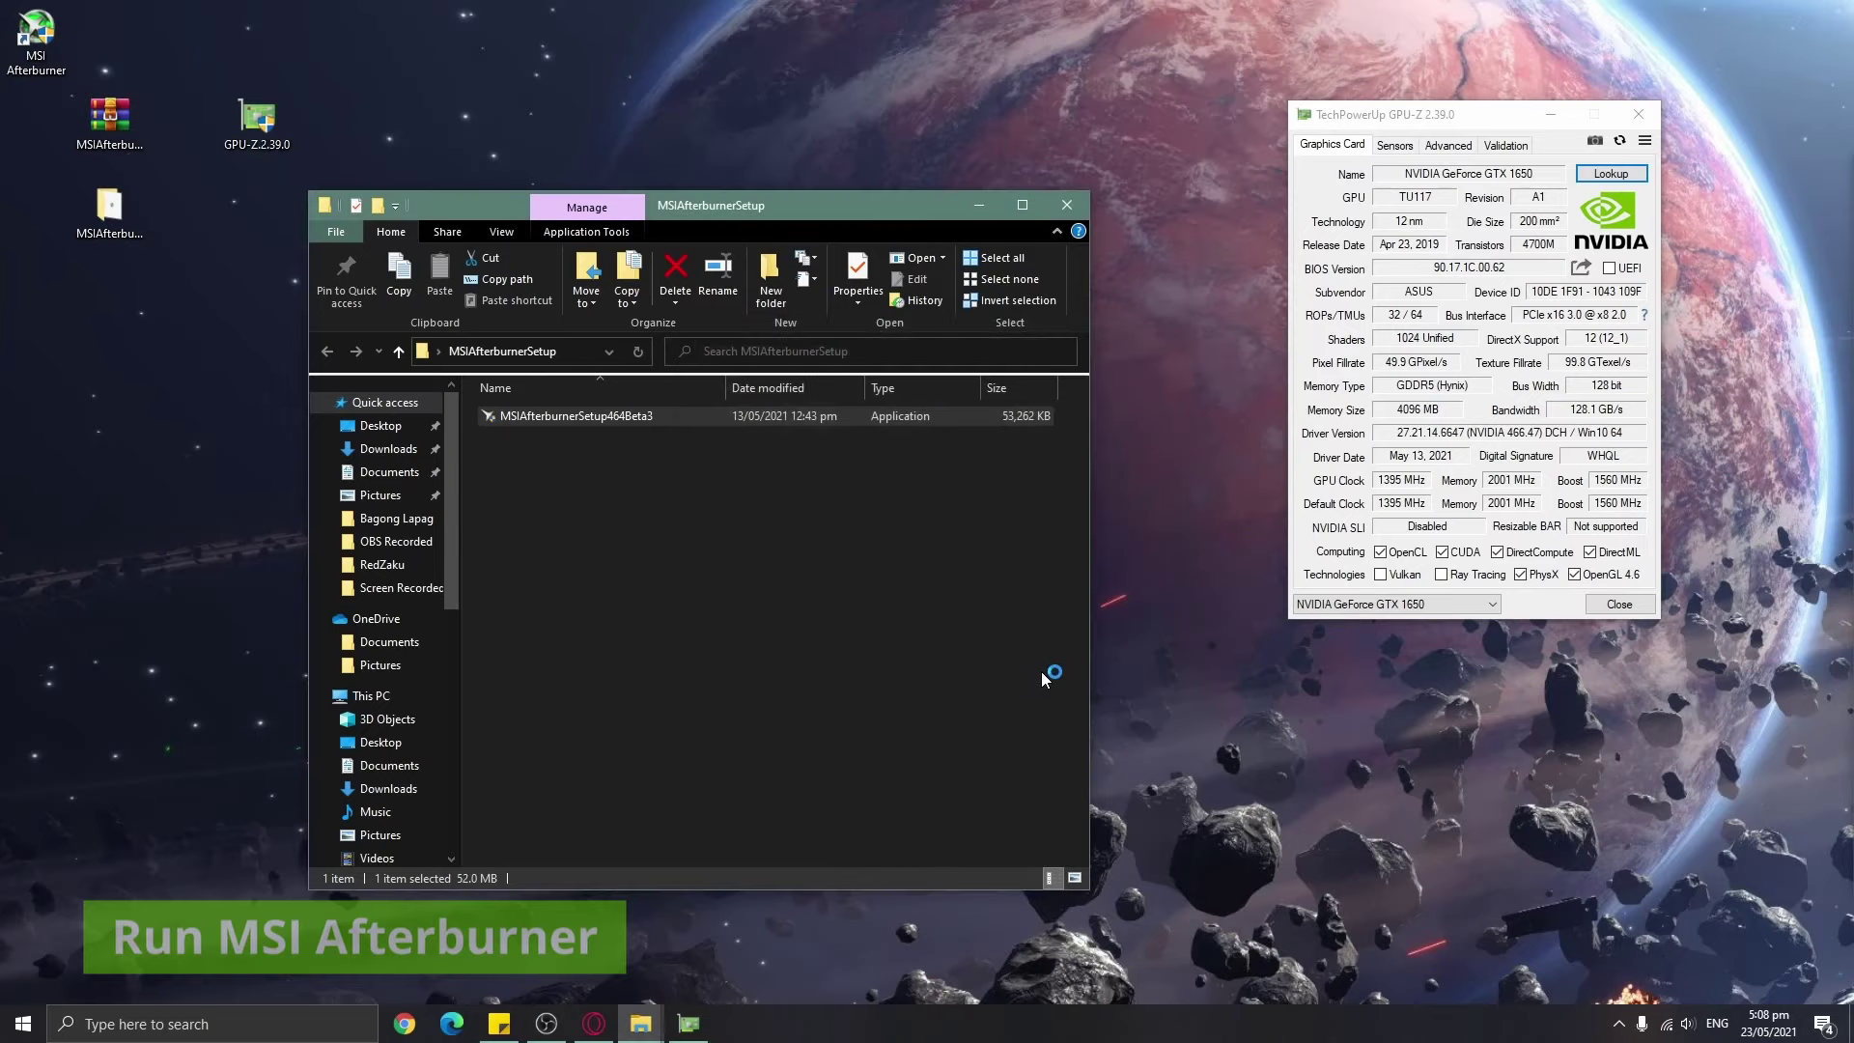
{"action": "left_click", "coordinate": [981, 206]}
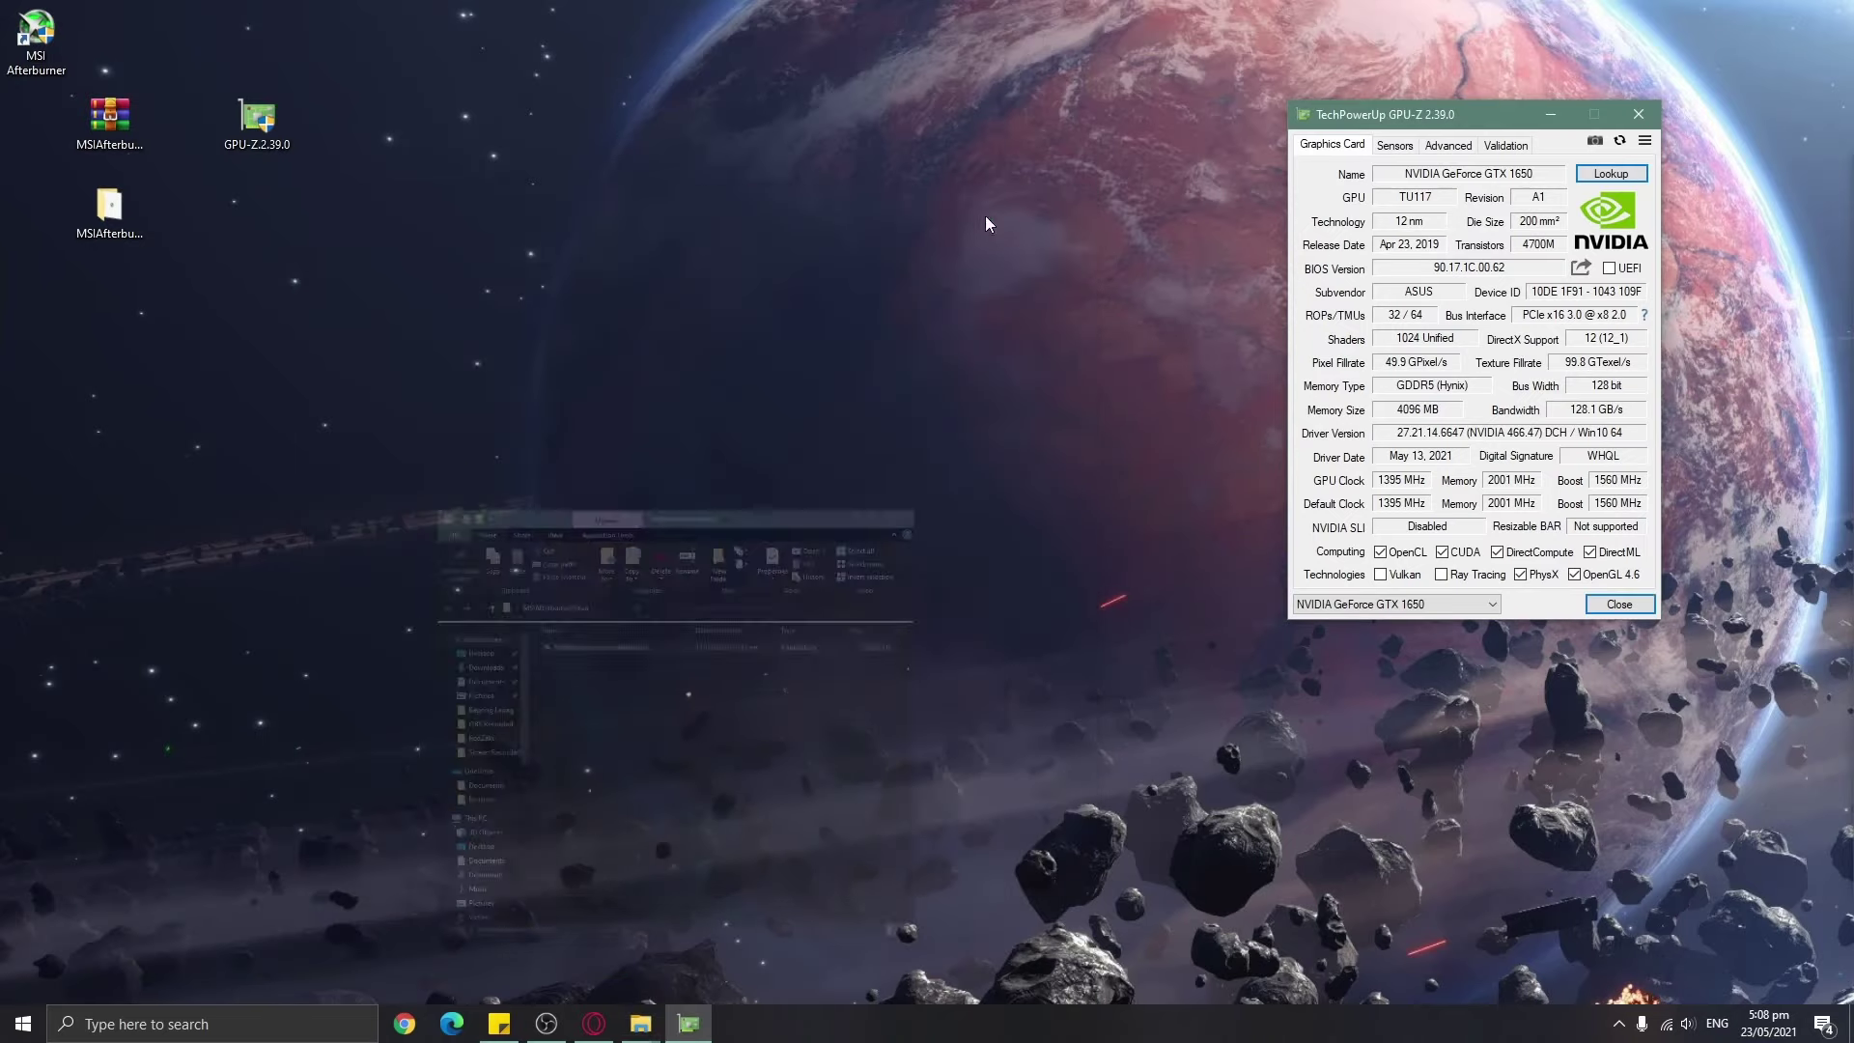
{"action": "left_click_drag", "start_coordinate": [677, 331], "coordinate": [908, 144]}
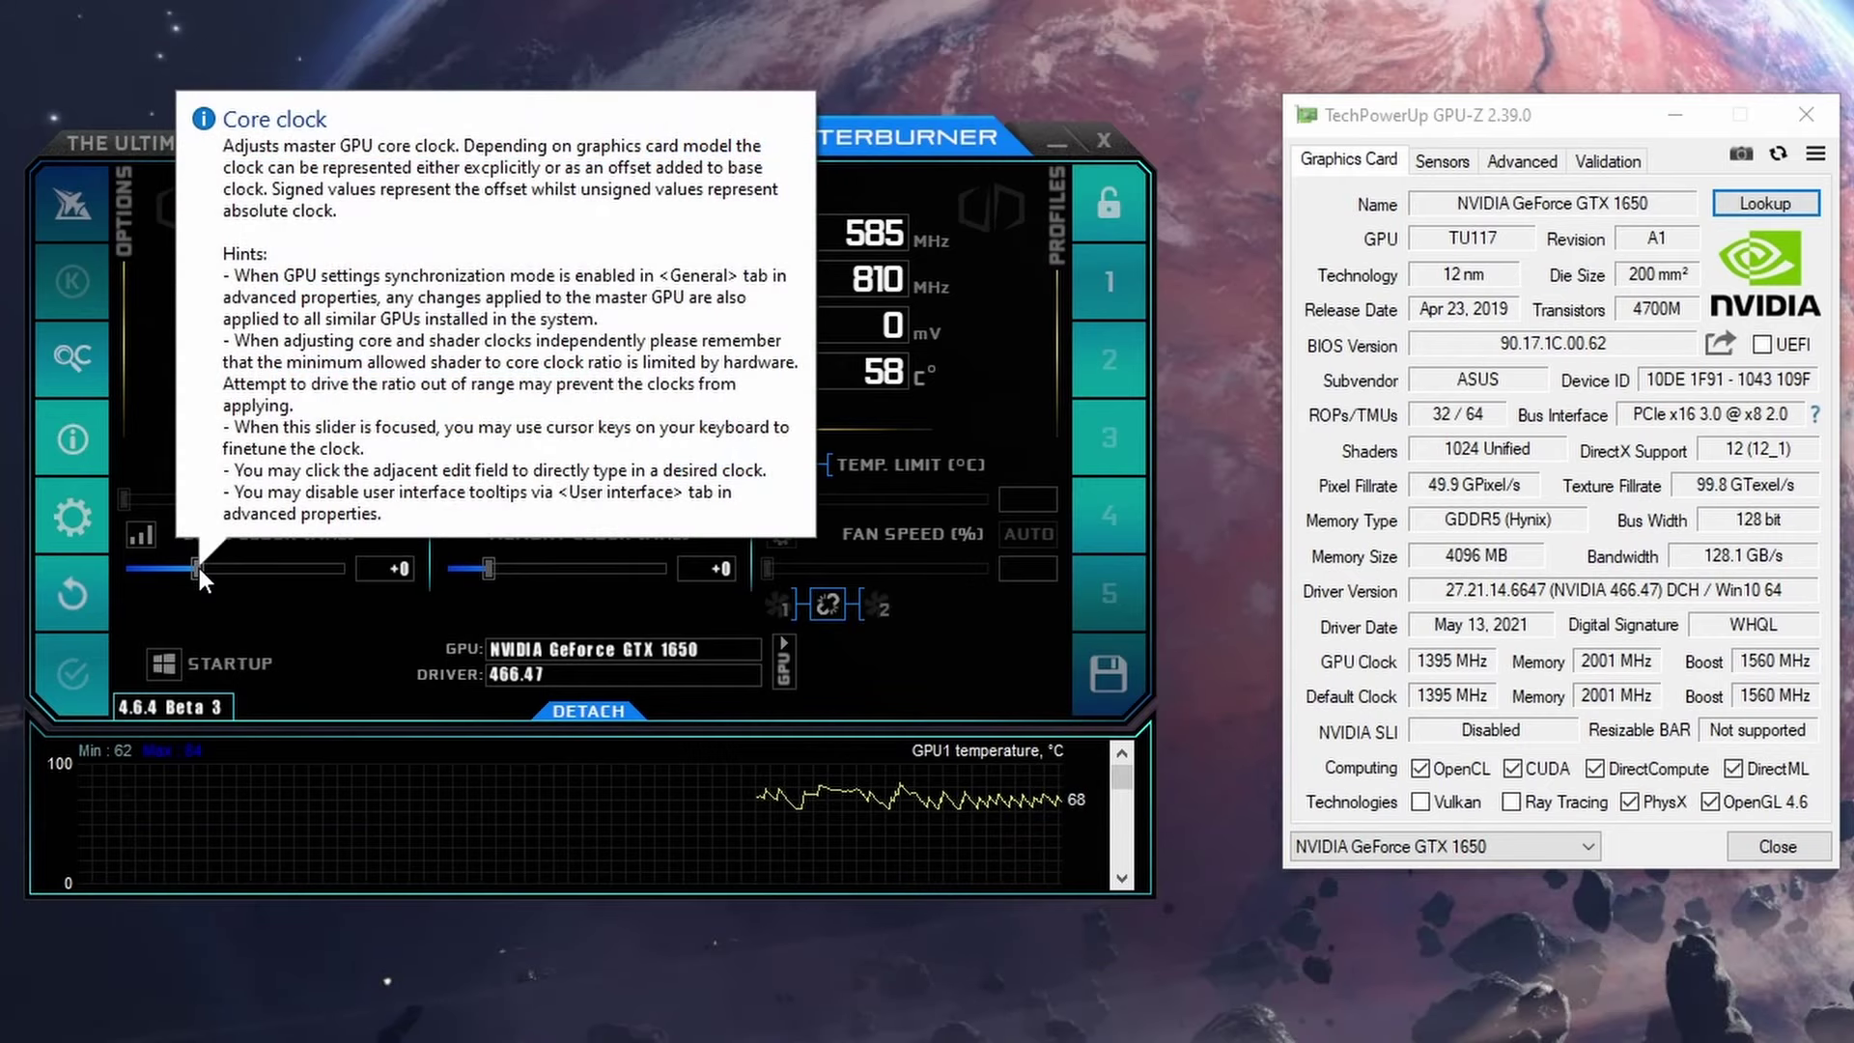
Set the core clock offset to +10 MHz in MSI Afterburner and apply it.
{"action": "key", "text": "Left"}
{"action": "key", "text": "Left"}
{"action": "key", "text": "Left"}
{"action": "key", "text": "Left"}
{"action": "key", "text": "Left"}
{"action": "key", "text": "Right"}
{"action": "key", "text": "Right"}
{"action": "key", "text": "Right"}
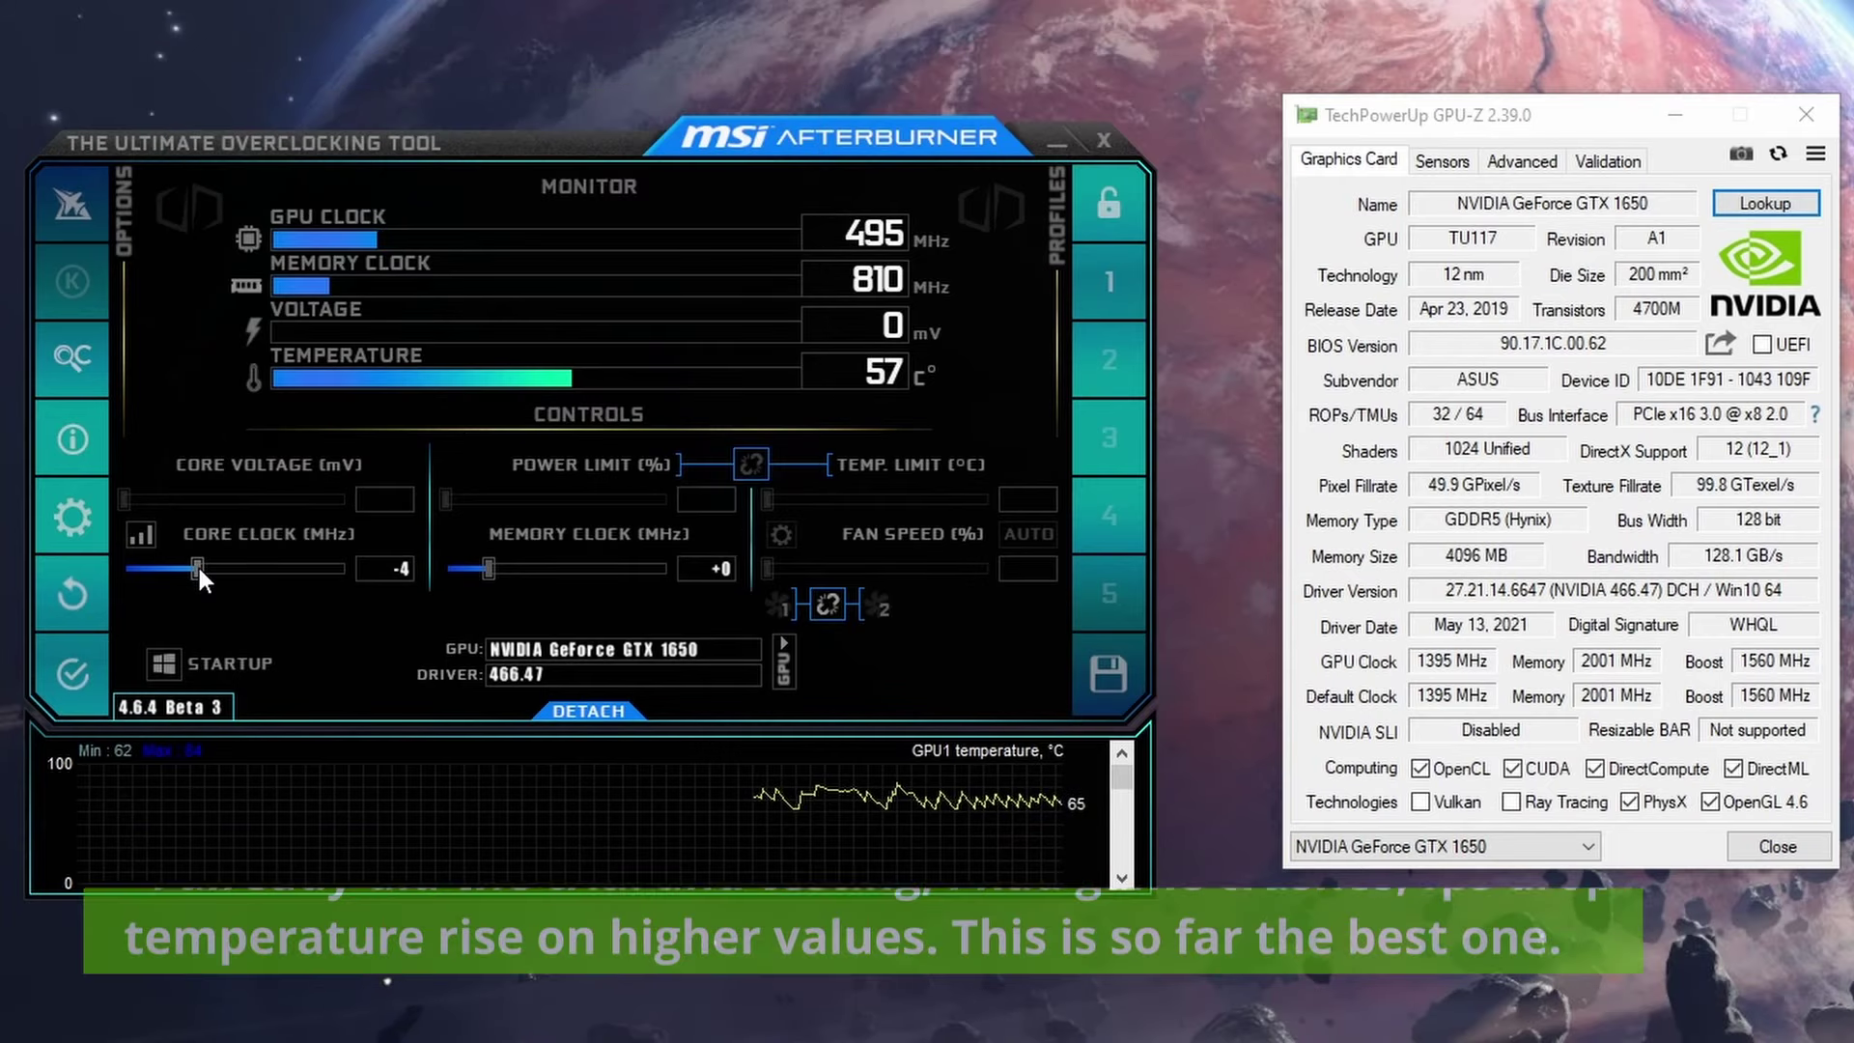
{"action": "key", "text": "Right"}
{"action": "key", "text": "Right"}
{"action": "key", "text": "Right"}
{"action": "key", "text": "Right"}
{"action": "key", "text": "Right"}
{"action": "key", "text": "Right"}
{"action": "key", "text": "Right"}
{"action": "key", "text": "Right"}
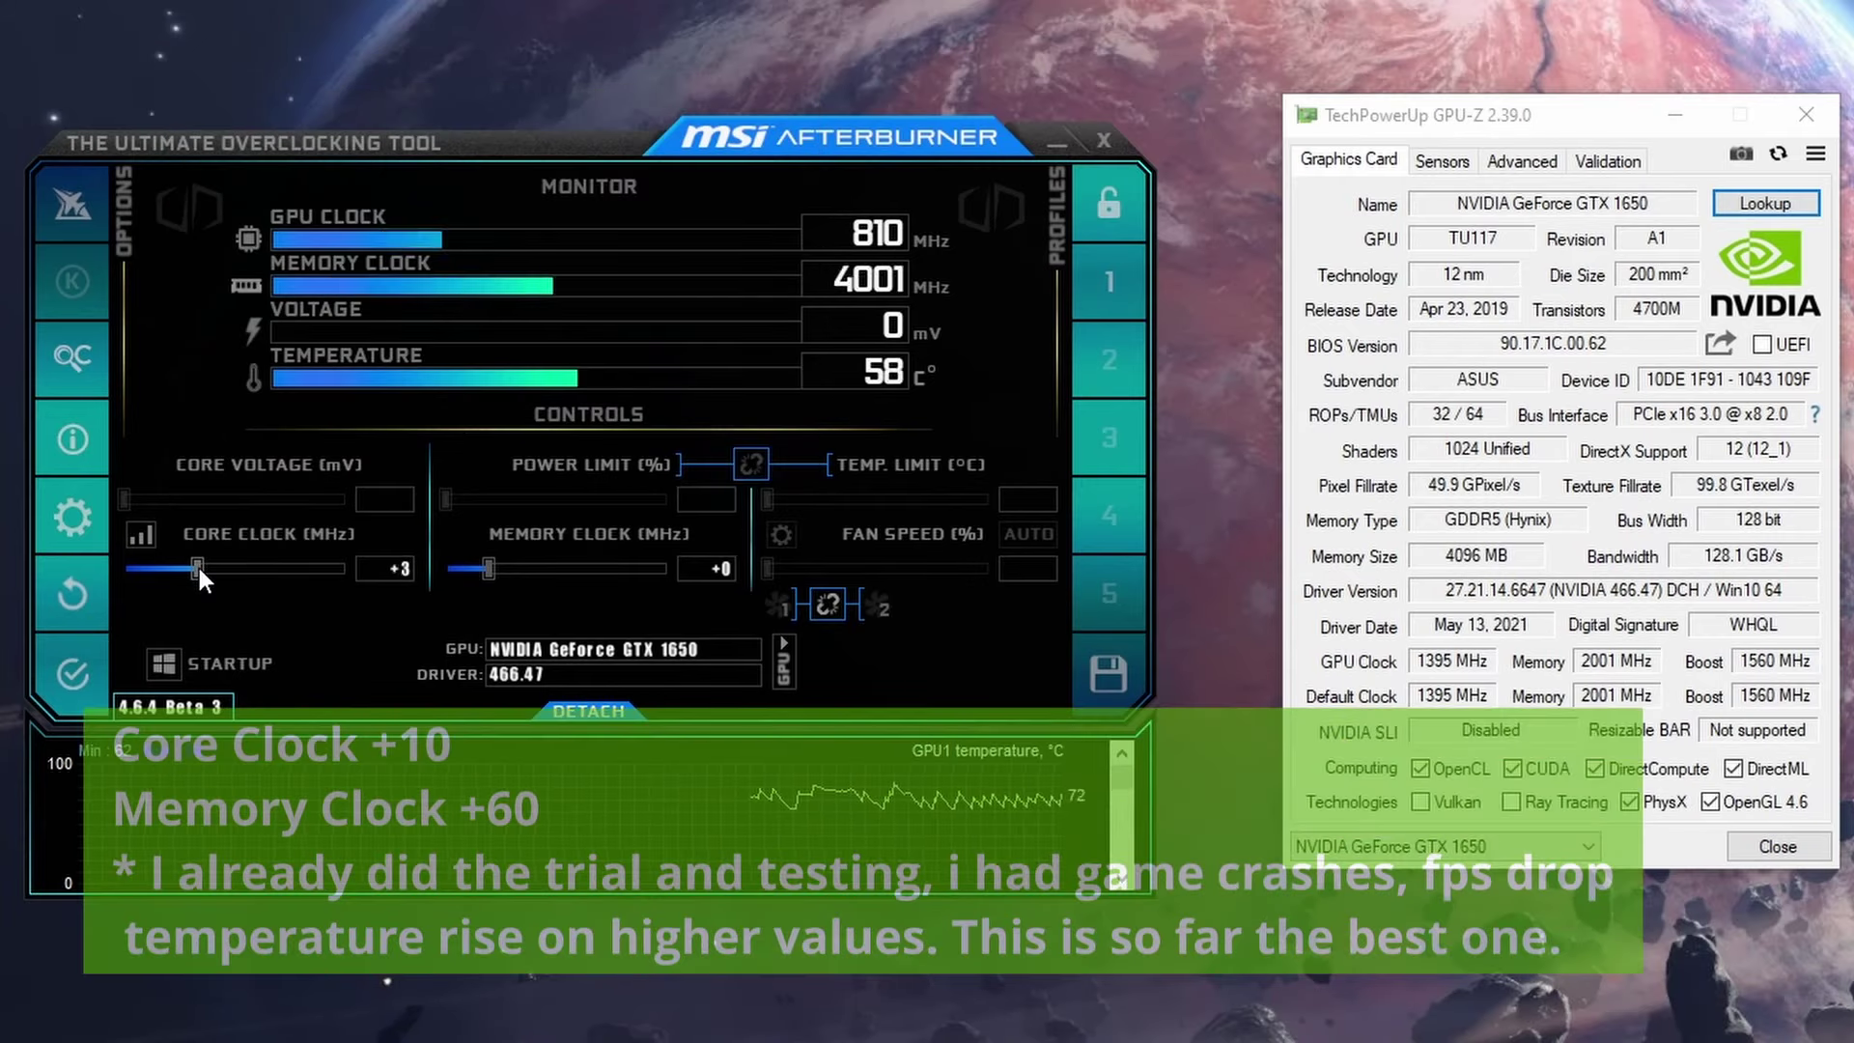
{"action": "key", "text": "Right"}
{"action": "key", "text": "Right"}
{"action": "key", "text": "Right"}
{"action": "key", "text": "Right"}
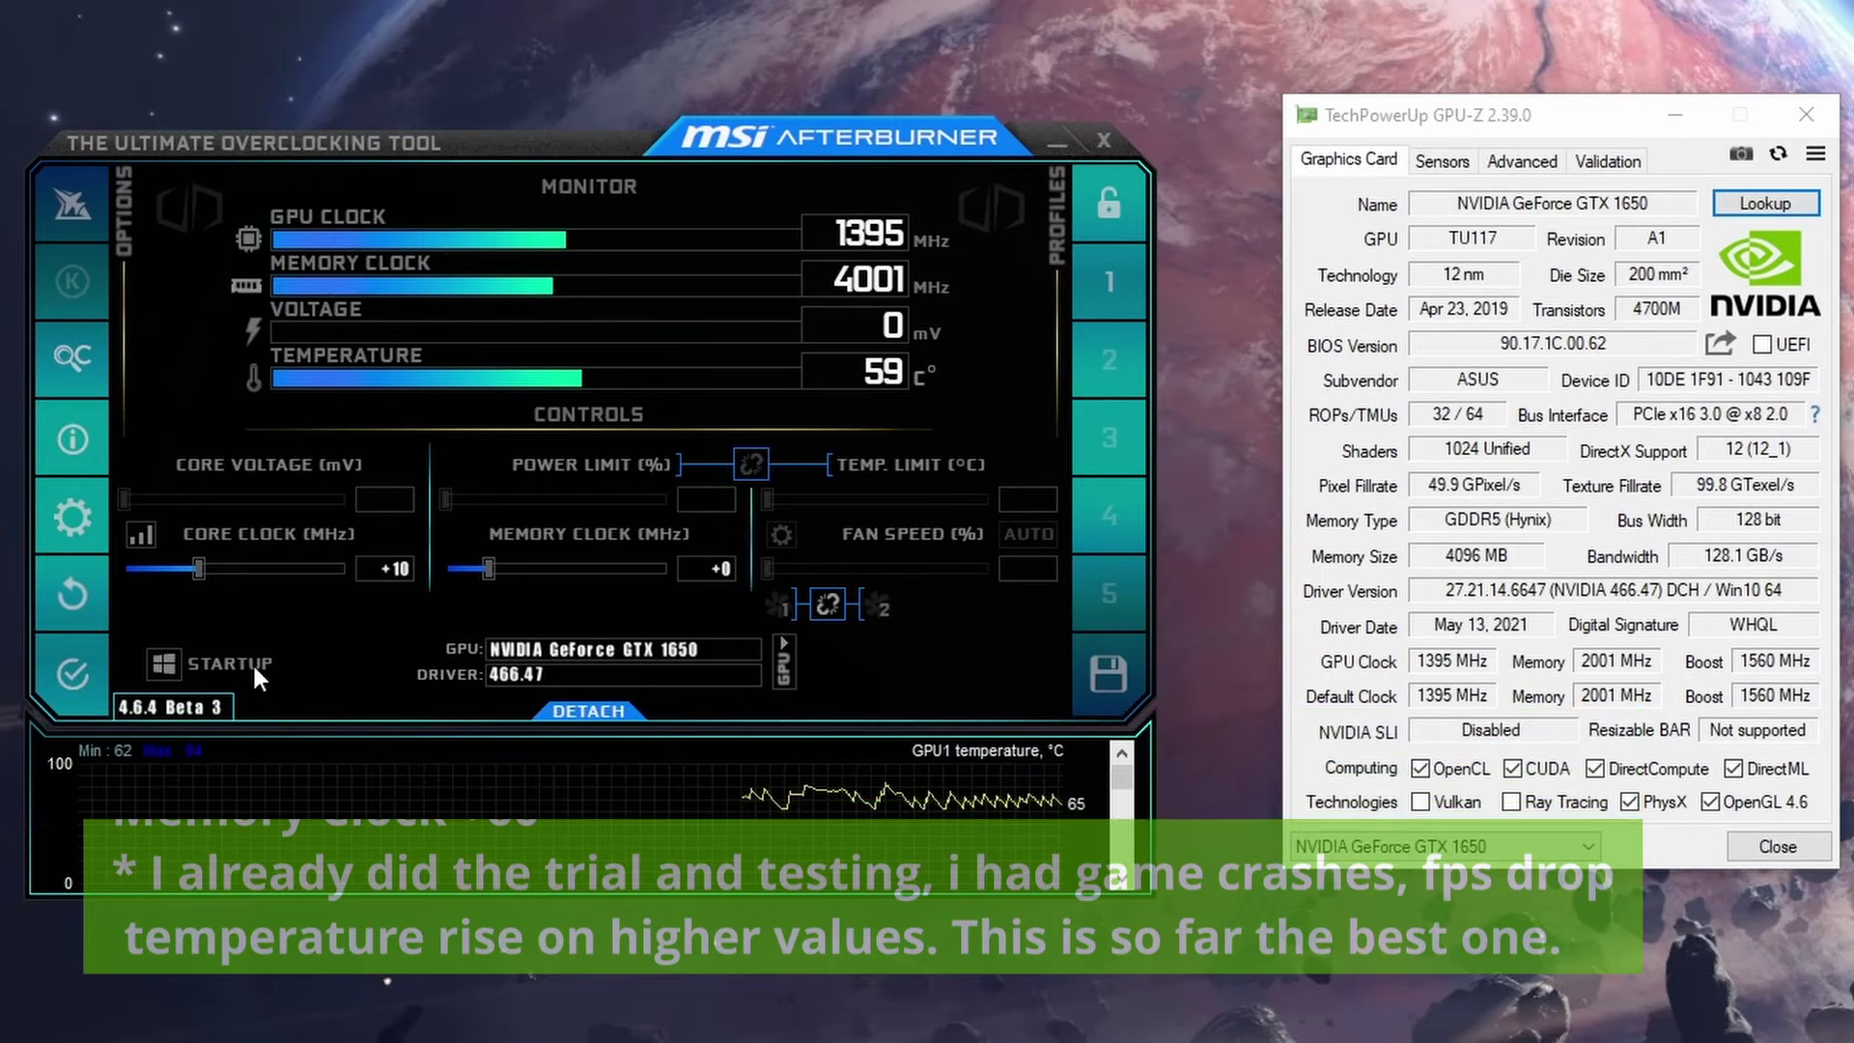
{"action": "left_click", "coordinate": [72, 673]}
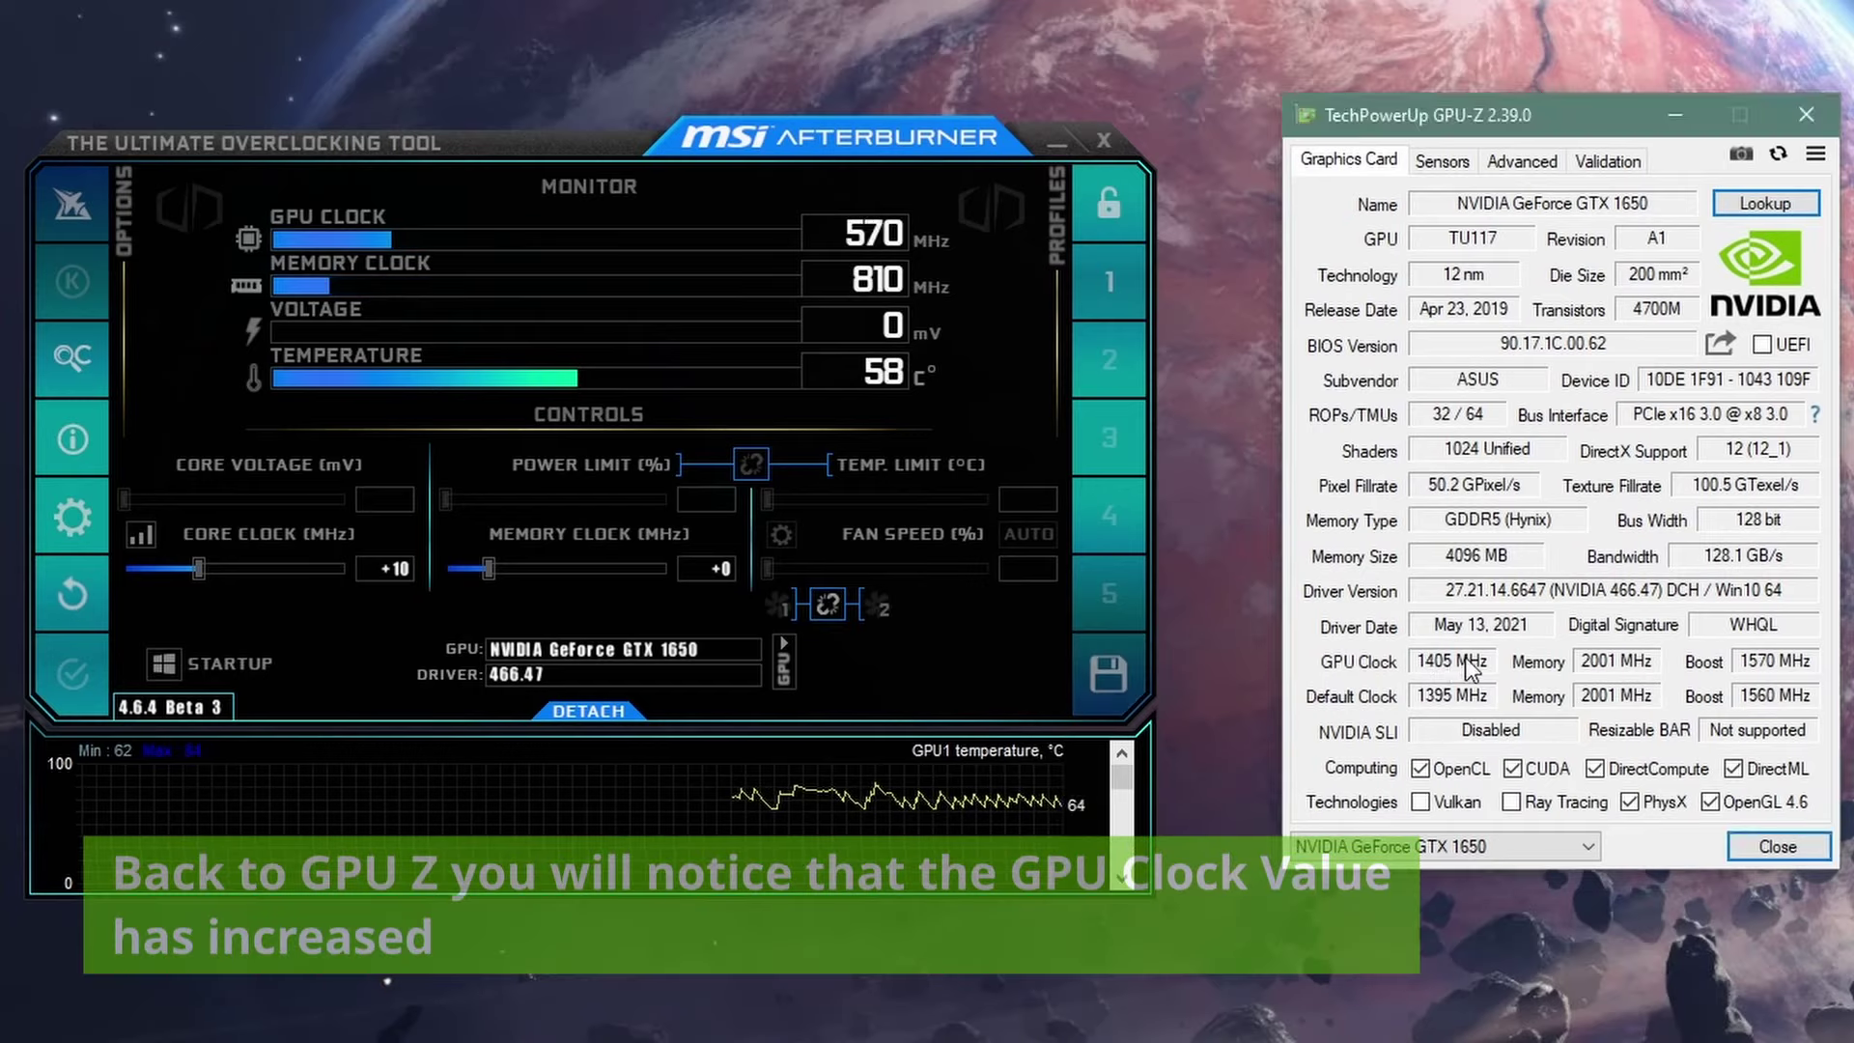
Set the memory clock offset to +60 MHz and apply it.
{"action": "mouse_move", "coordinate": [1468, 657]}
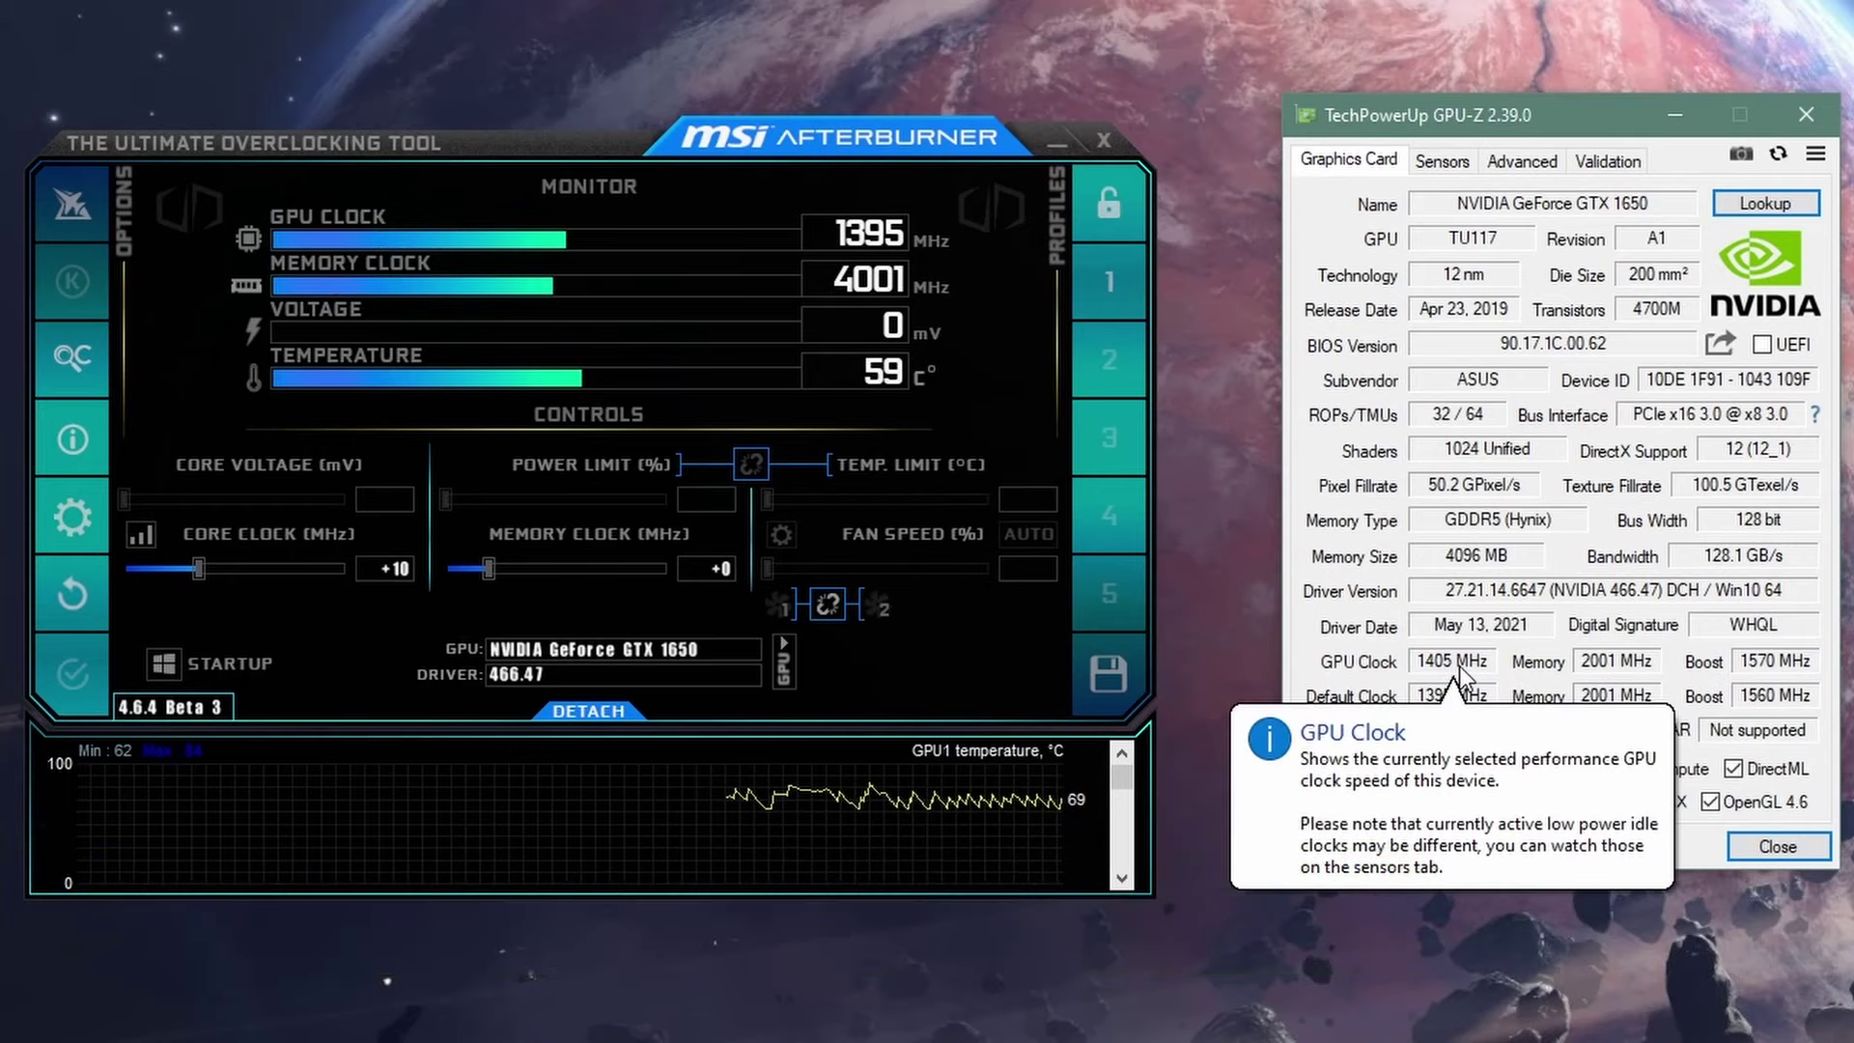
{"action": "mouse_move", "coordinate": [1760, 668]}
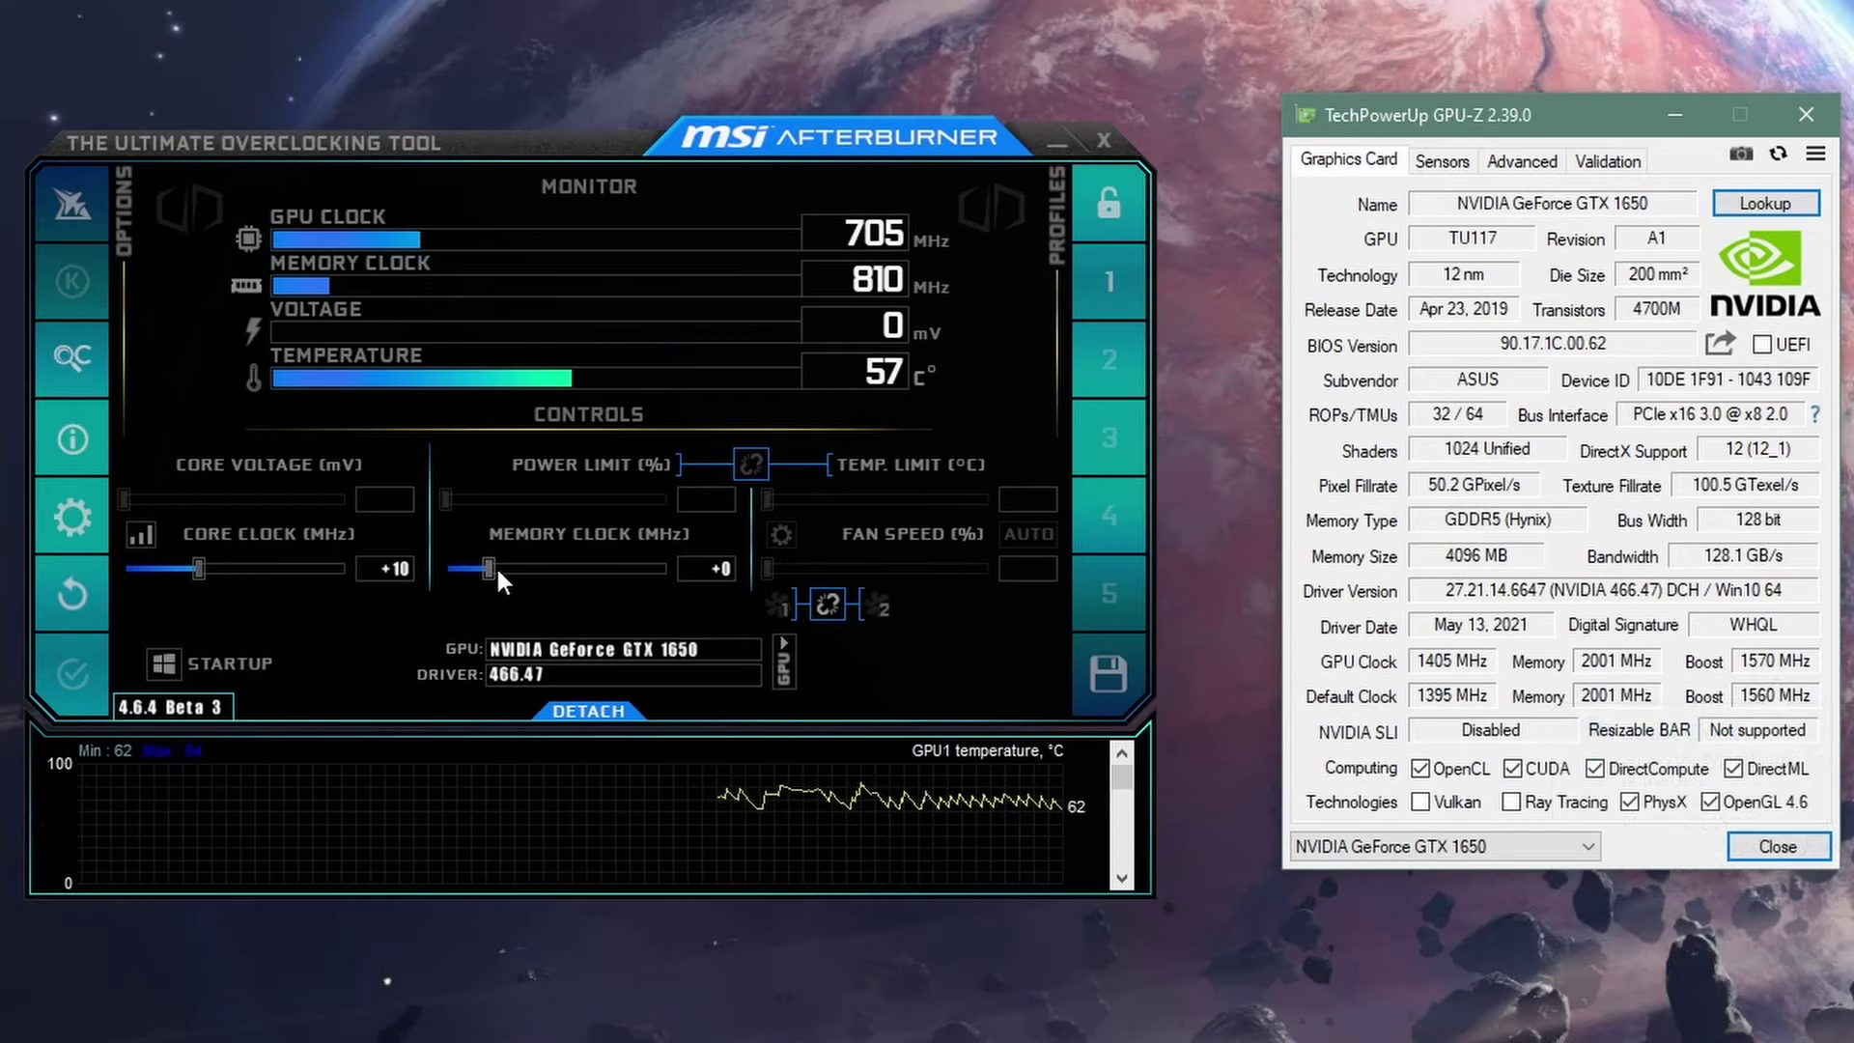
{"action": "left_click_drag", "start_coordinate": [494, 564], "coordinate": [496, 573]}
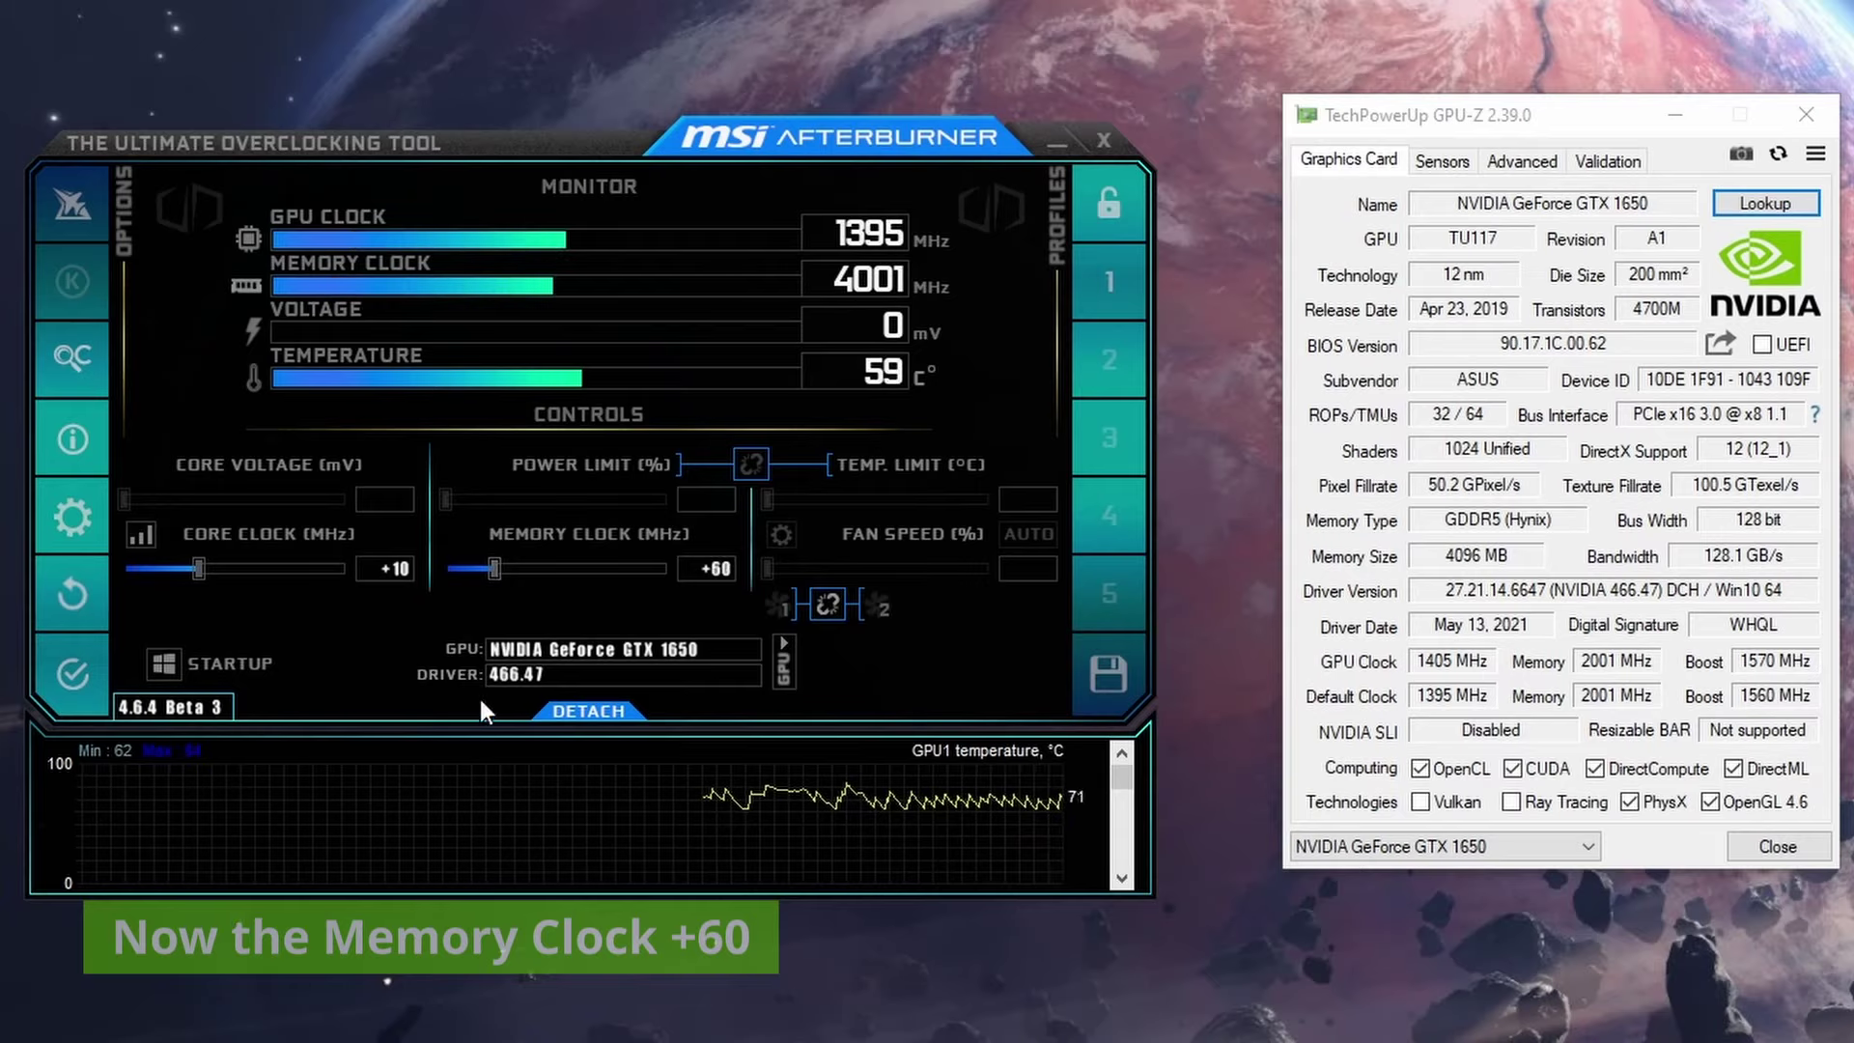
{"action": "left_click", "coordinate": [78, 682]}
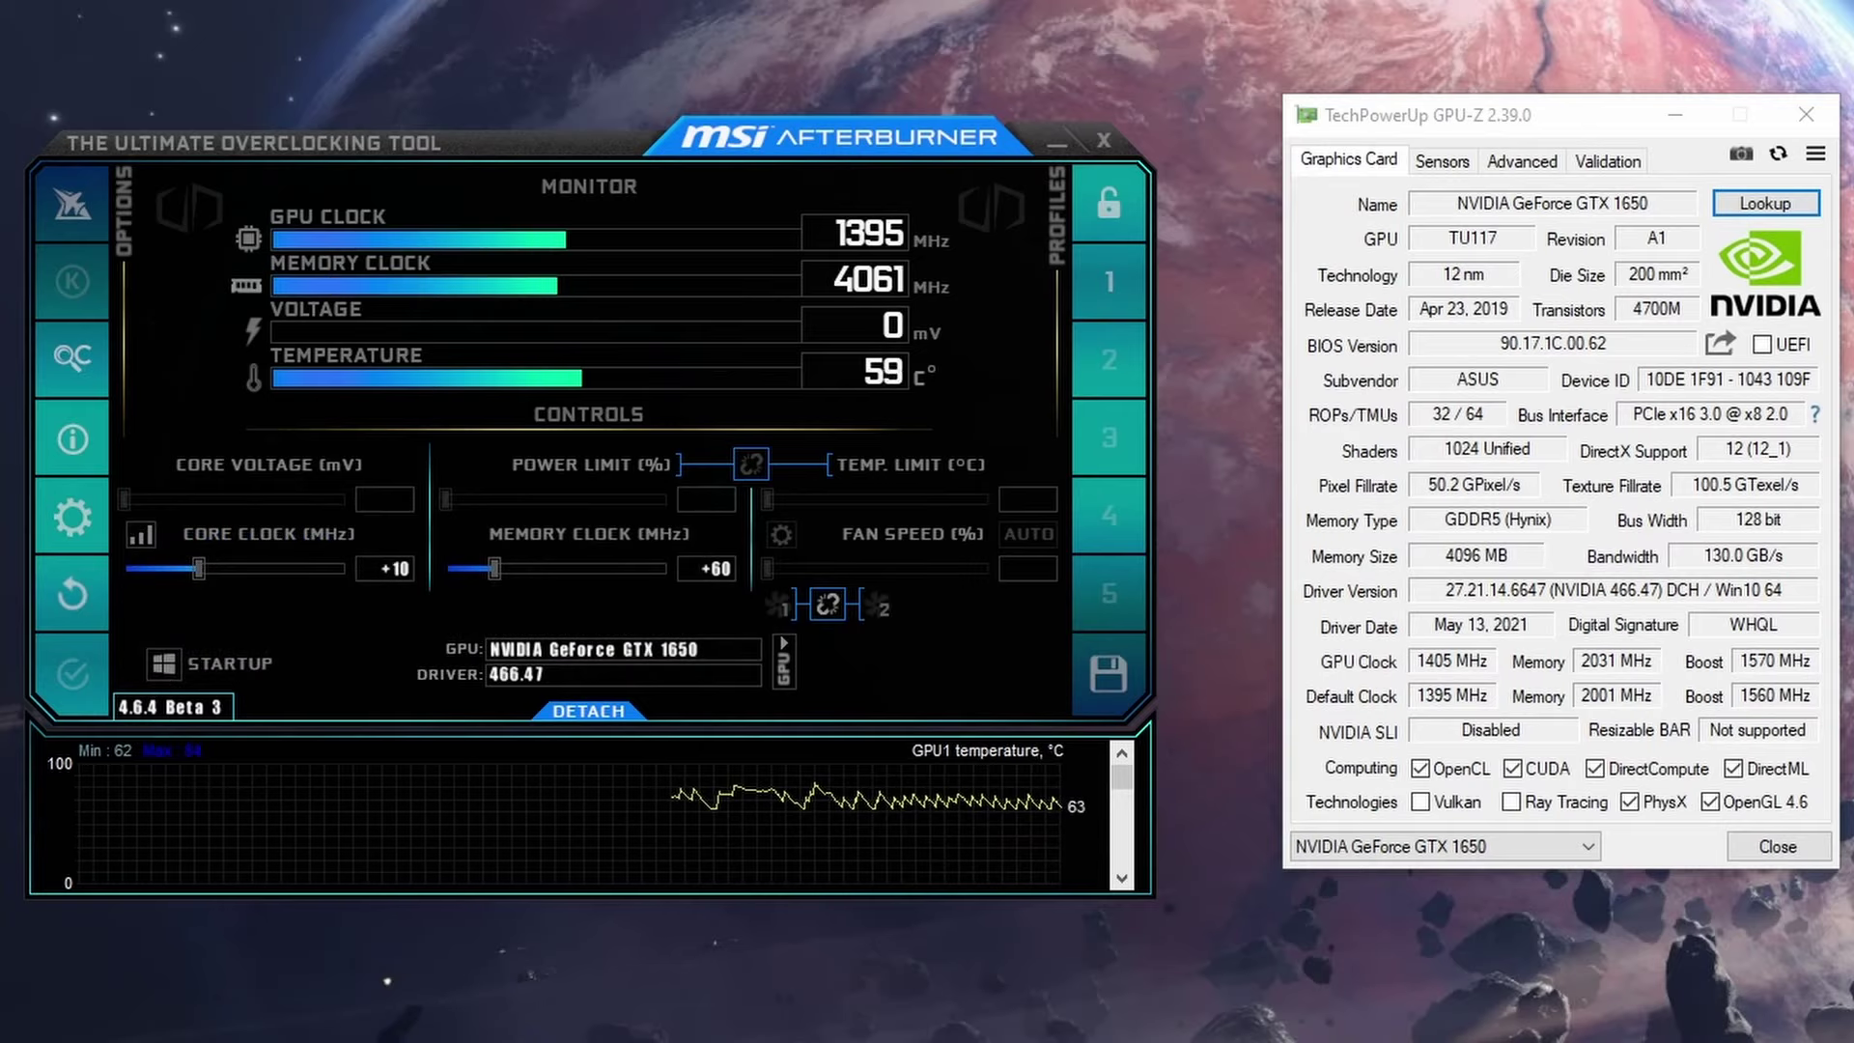
Save the overclock settings to profile slot 1.
{"action": "left_click", "coordinate": [1121, 660]}
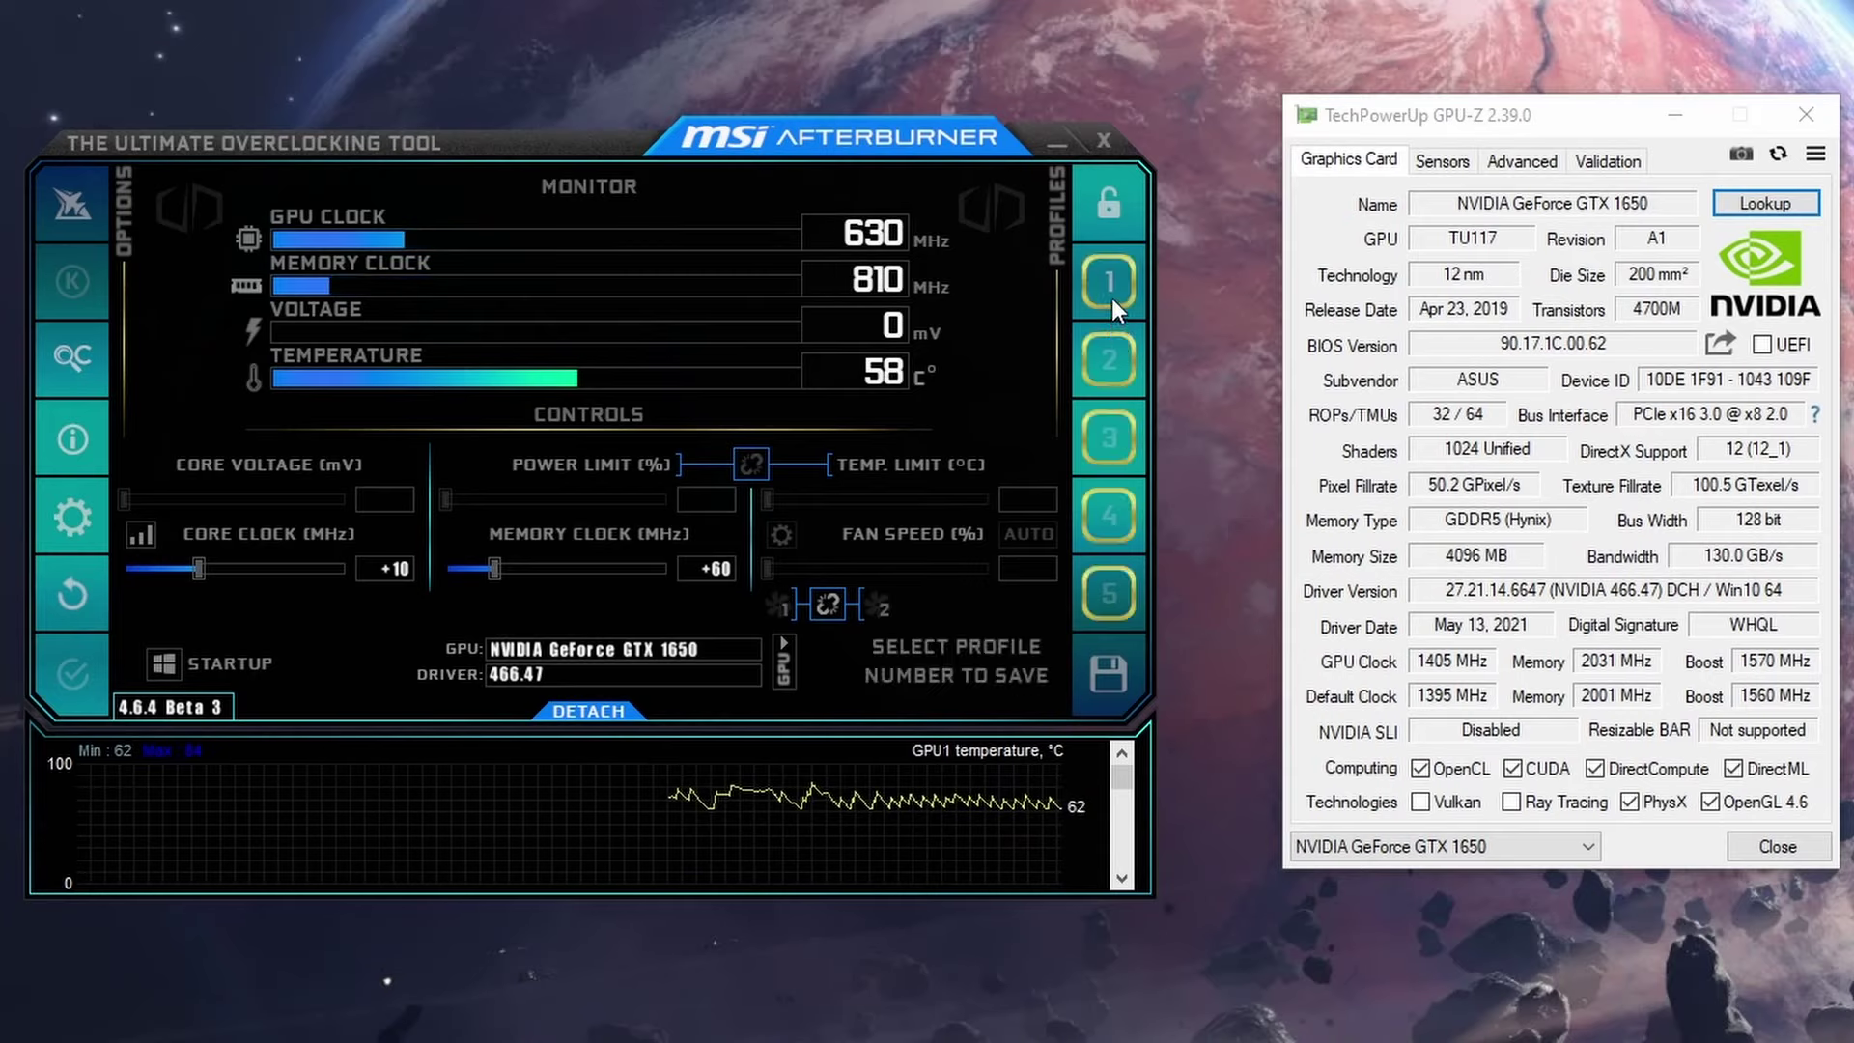
{"action": "left_click", "coordinate": [1111, 294]}
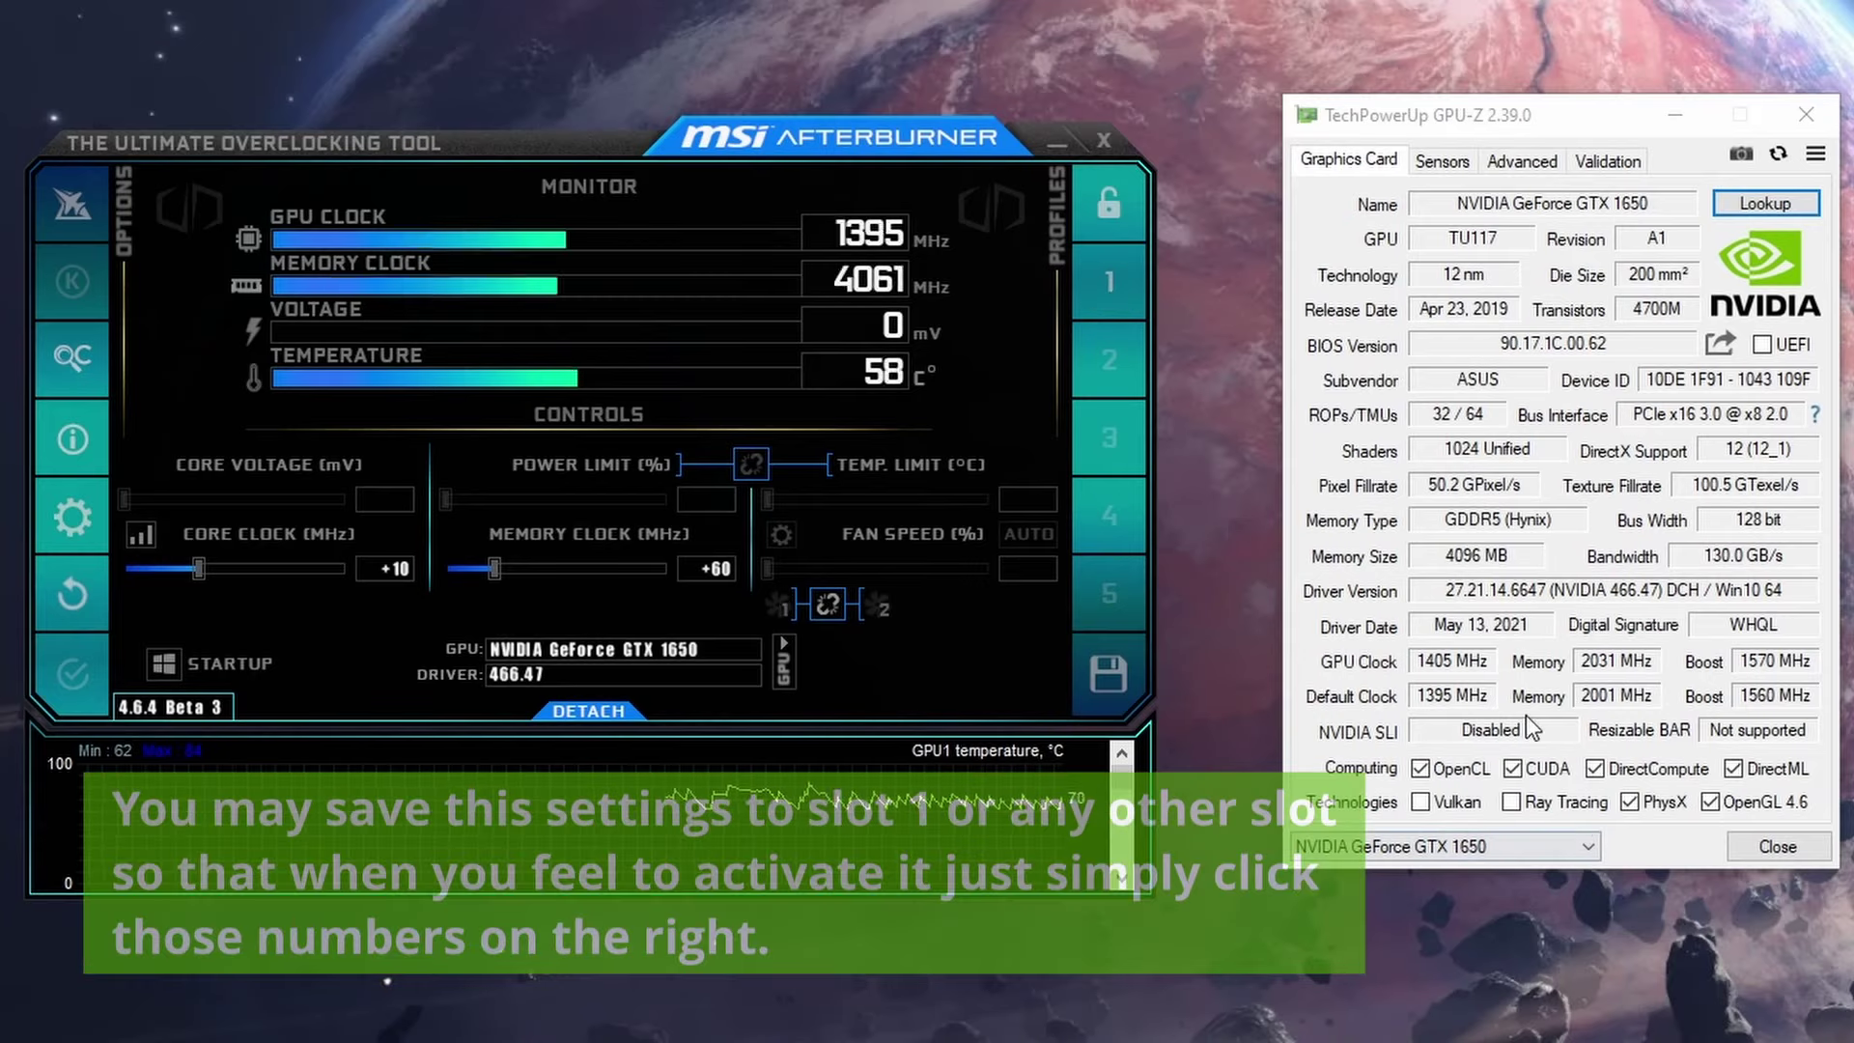
{"action": "left_click", "coordinate": [1468, 697]}
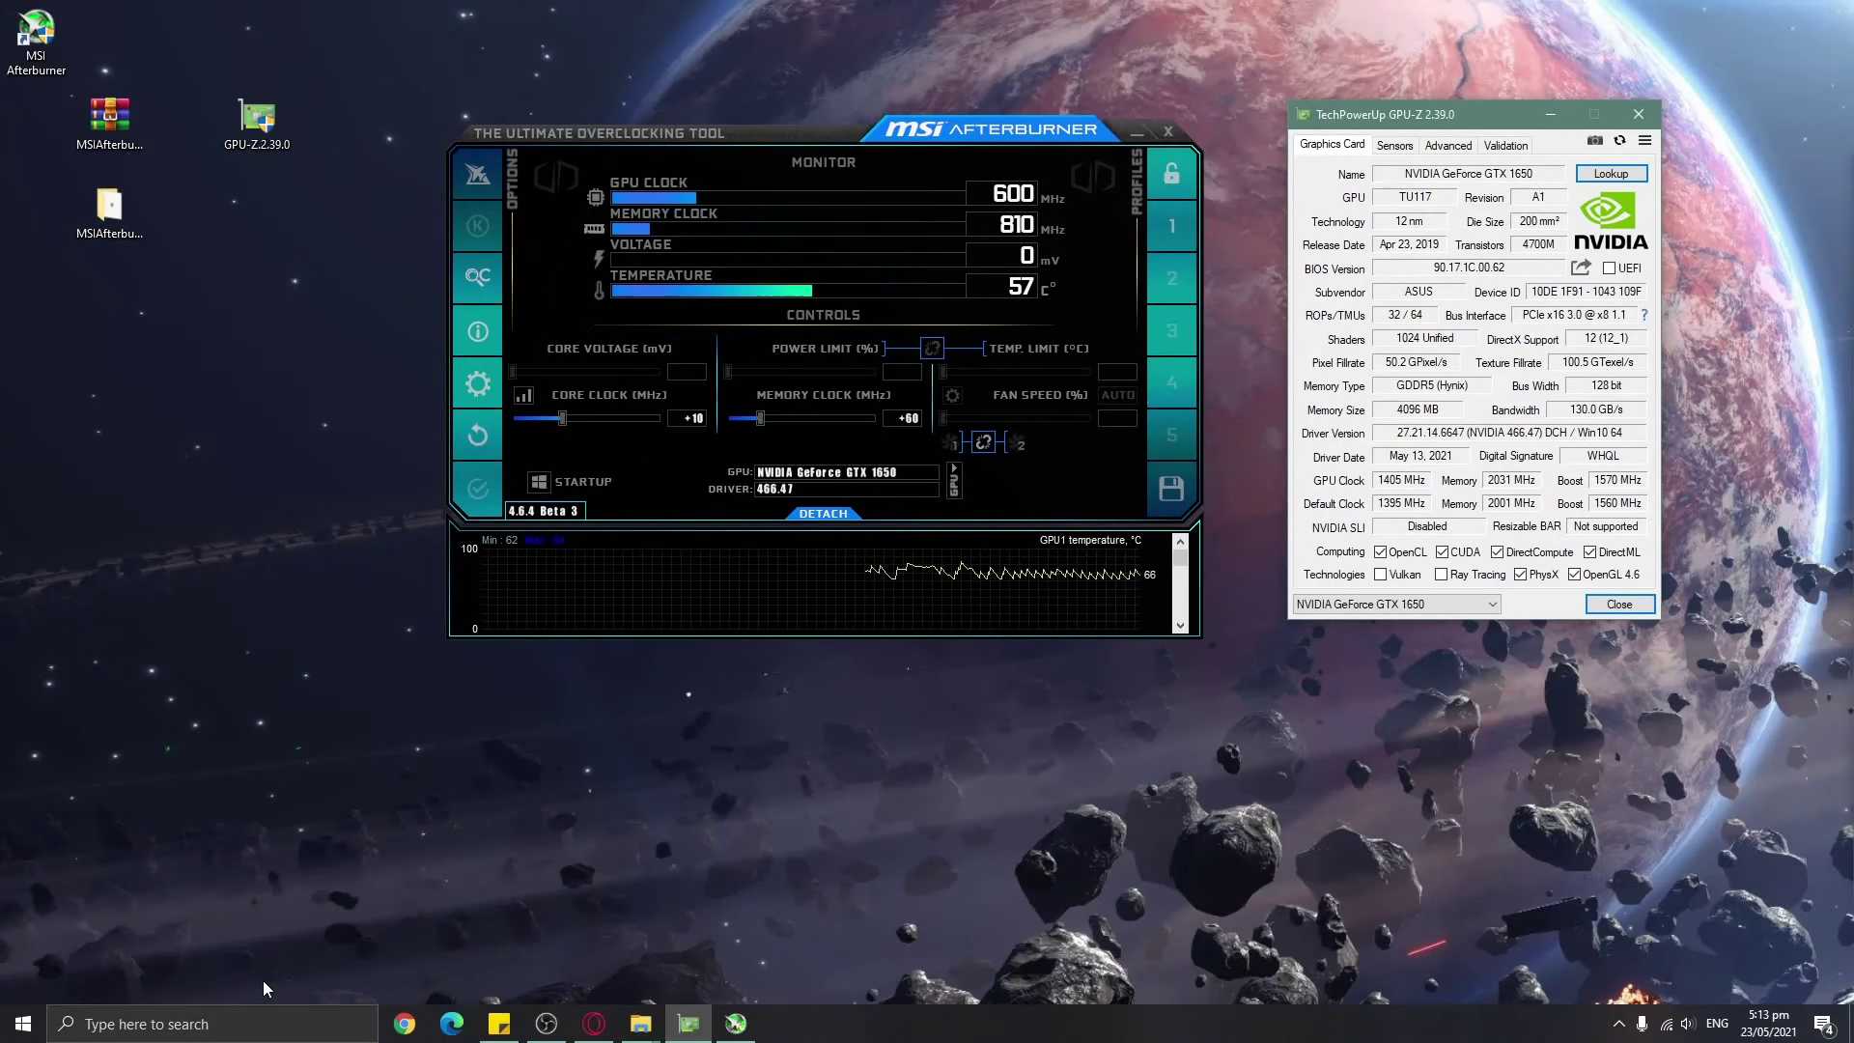
Open the Start menu and browse its tiles down to the Gaming group.
{"action": "left_click", "coordinate": [376, 792]}
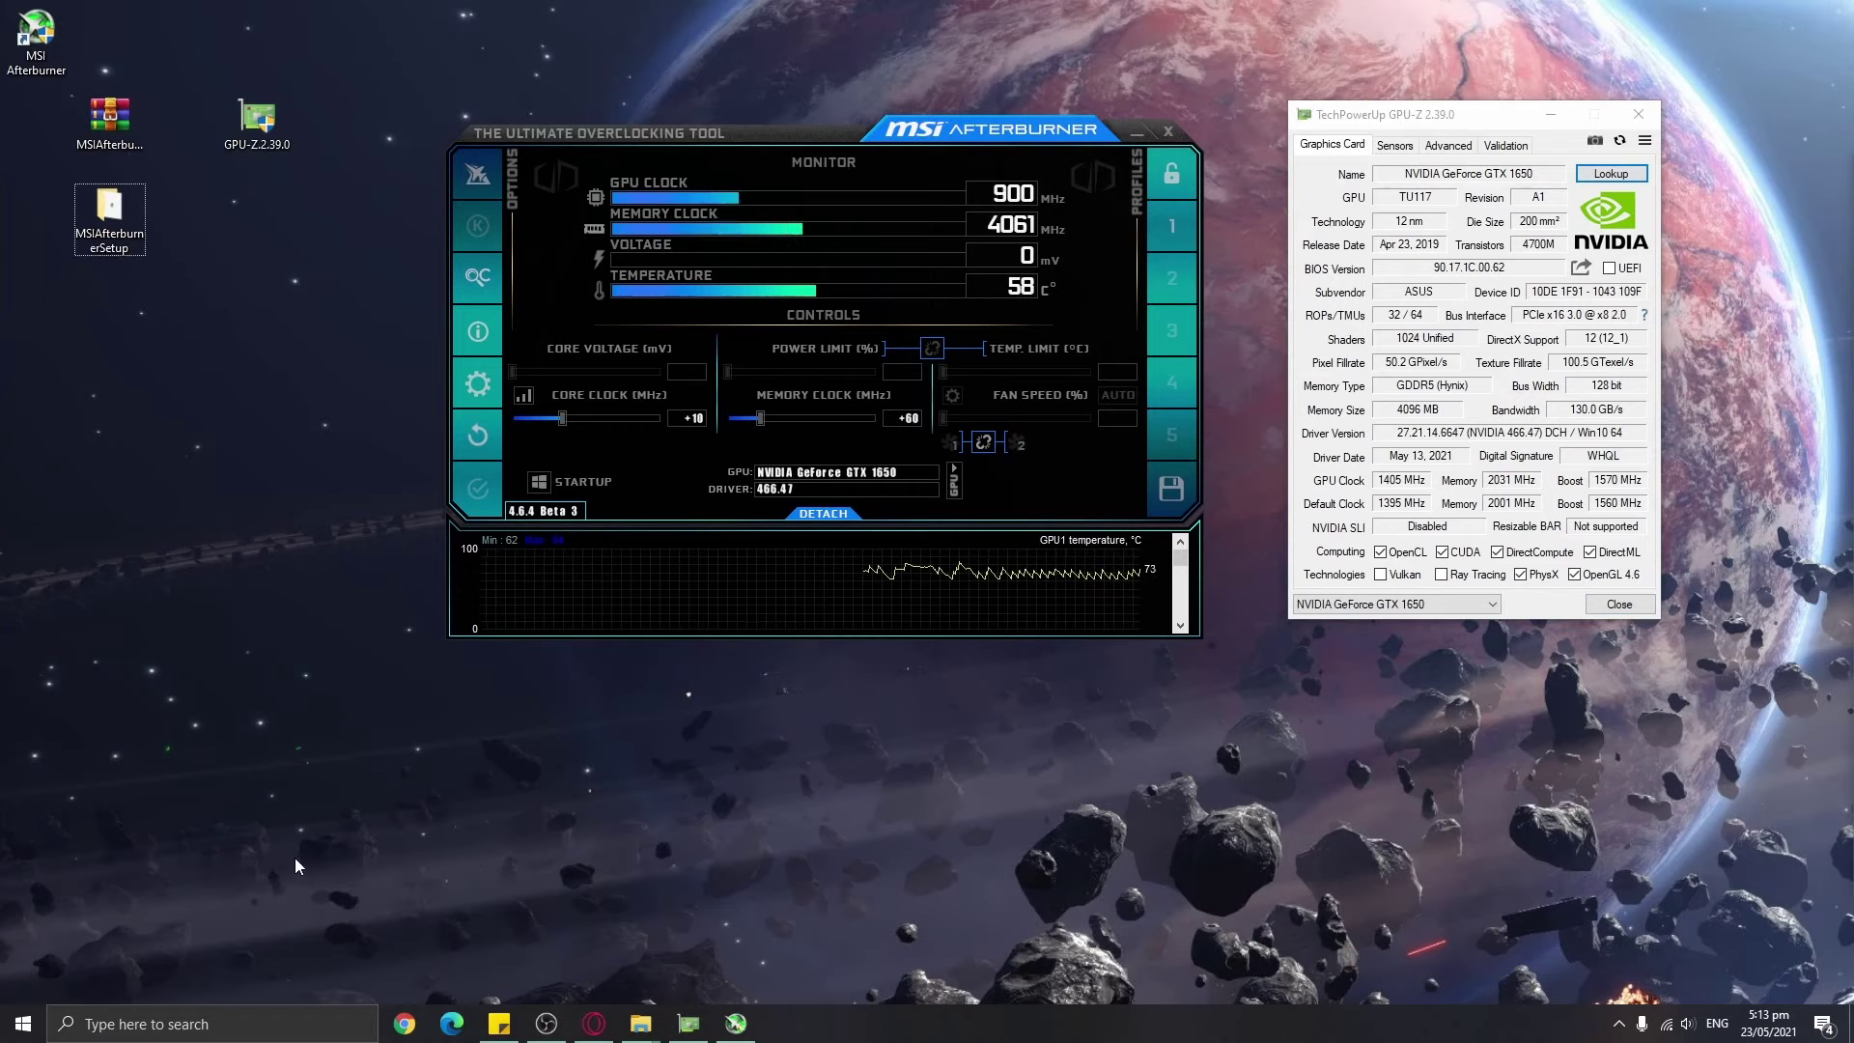
{"action": "key", "text": "super"}
{"action": "scroll", "coordinate": [459, 883], "scroll_direction": "down", "scroll_amount": 3}
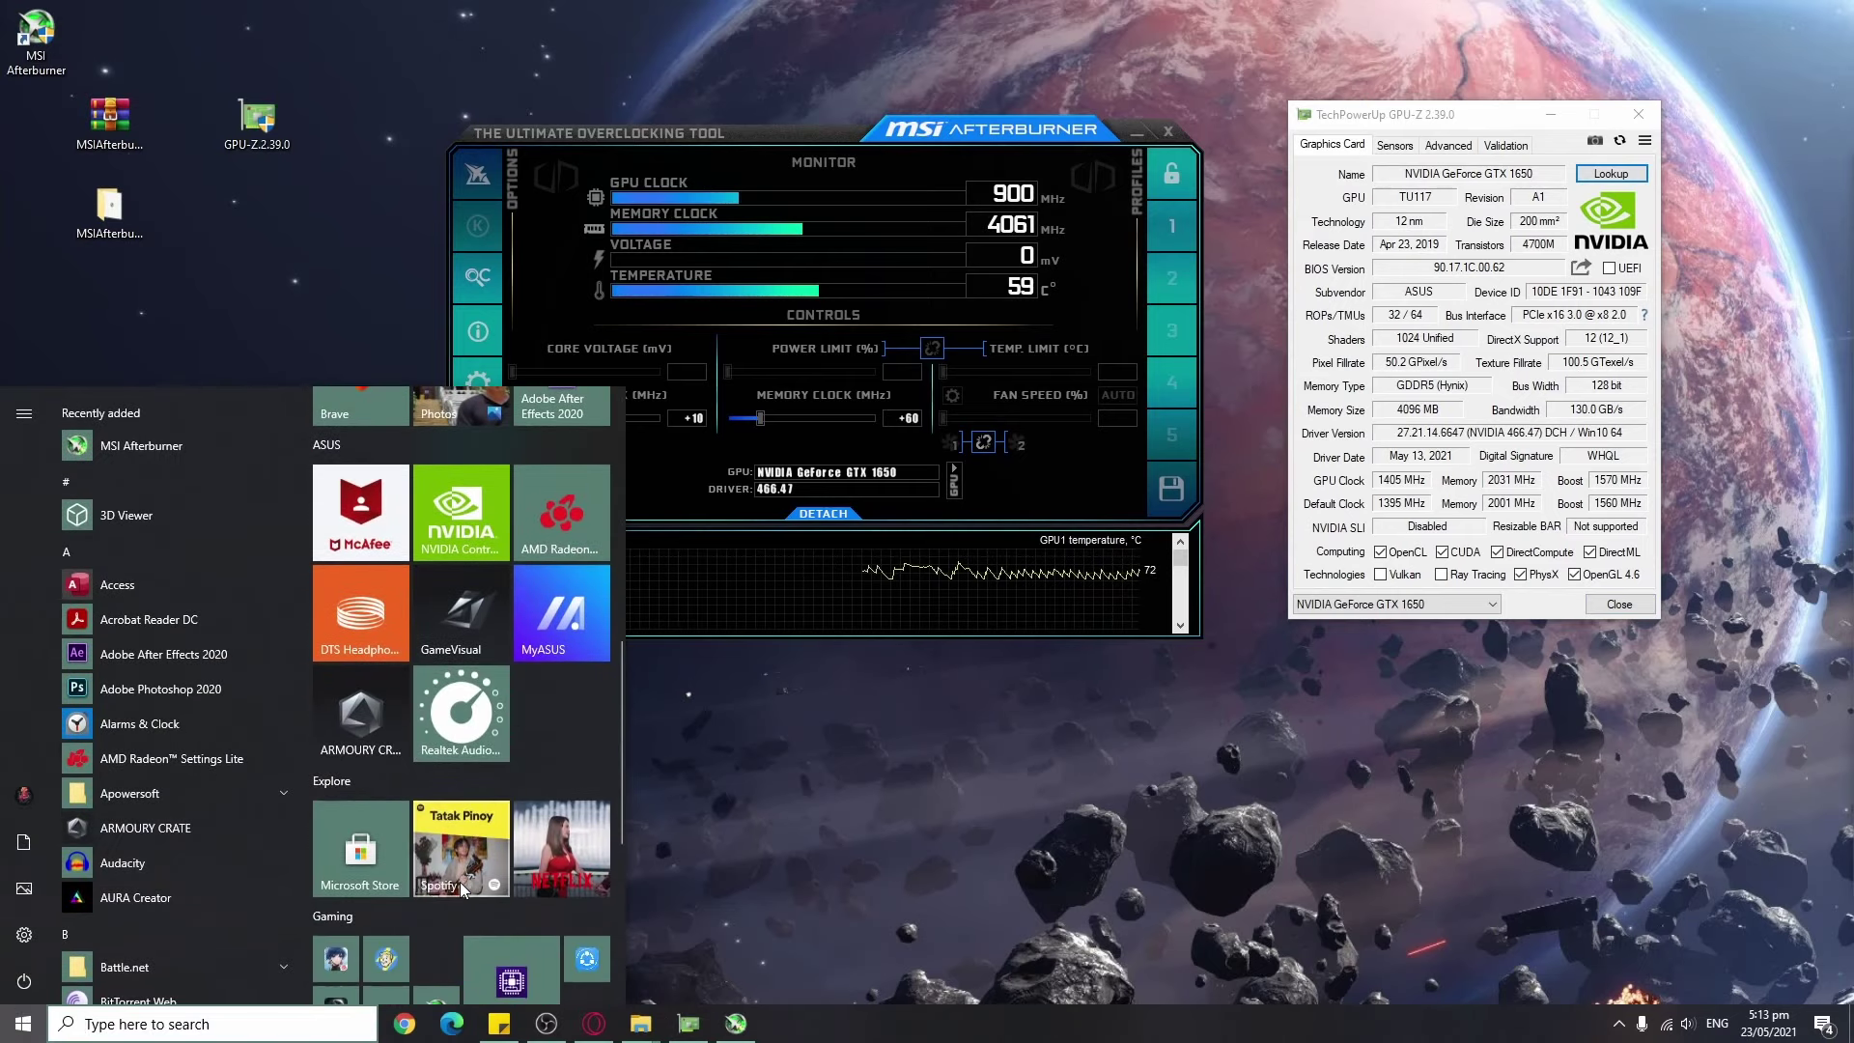